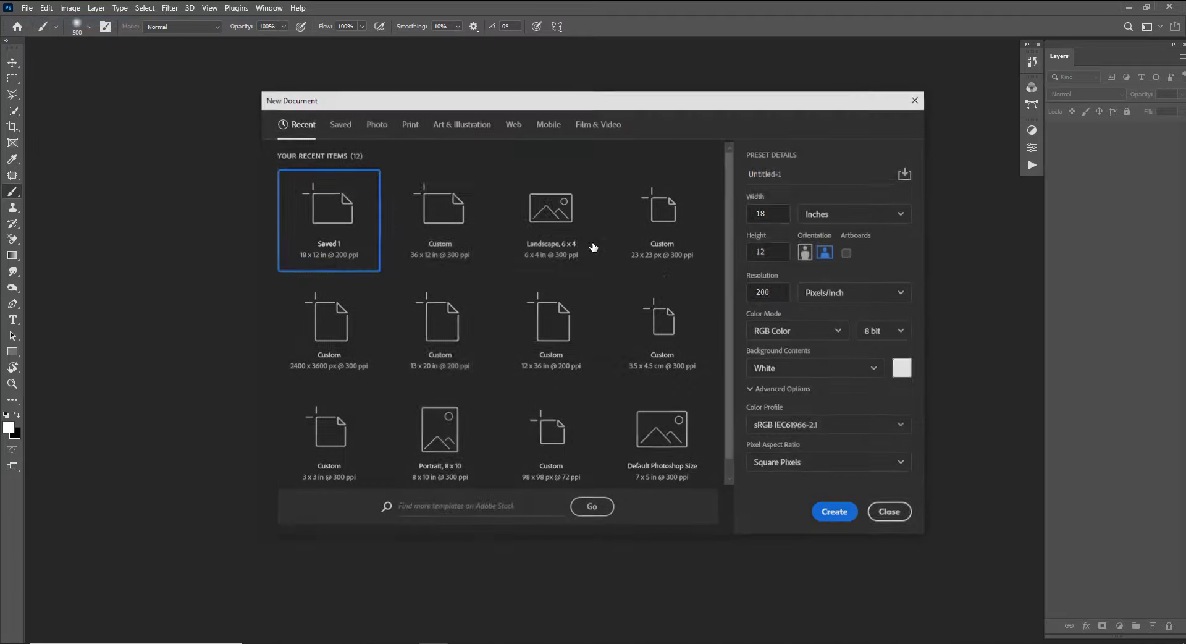
Create an 18 x 12 in, 200 ppi document from the saved preset and place the DSC_6121 photo from the DEMO PIC folder.
left_click(340, 125)
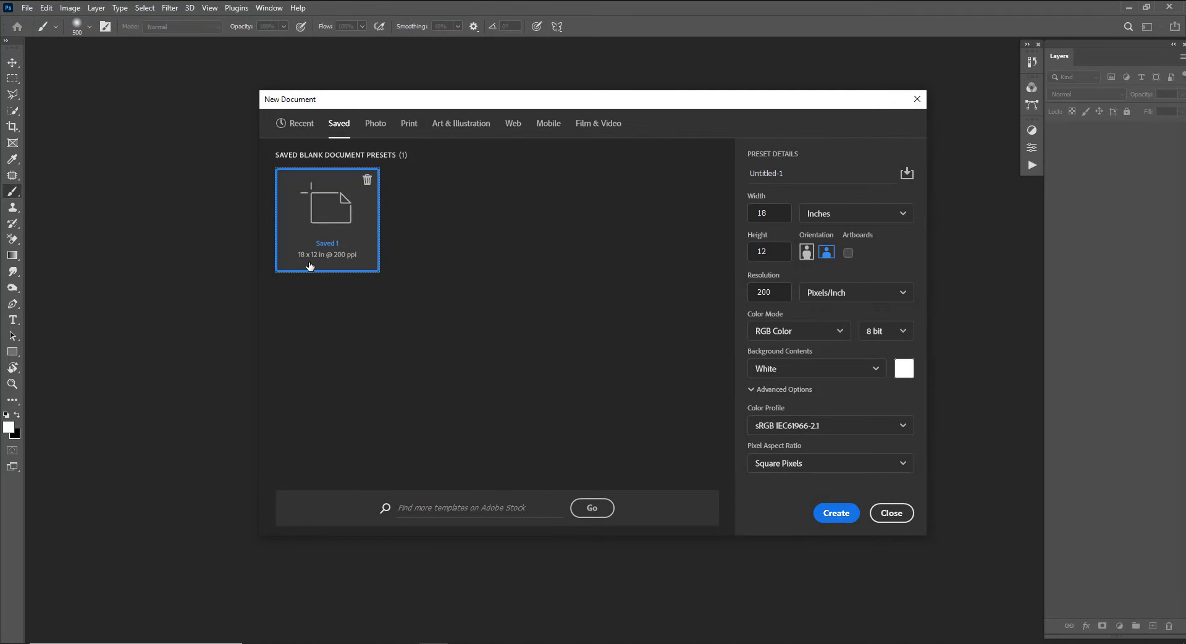
left_click(836, 513)
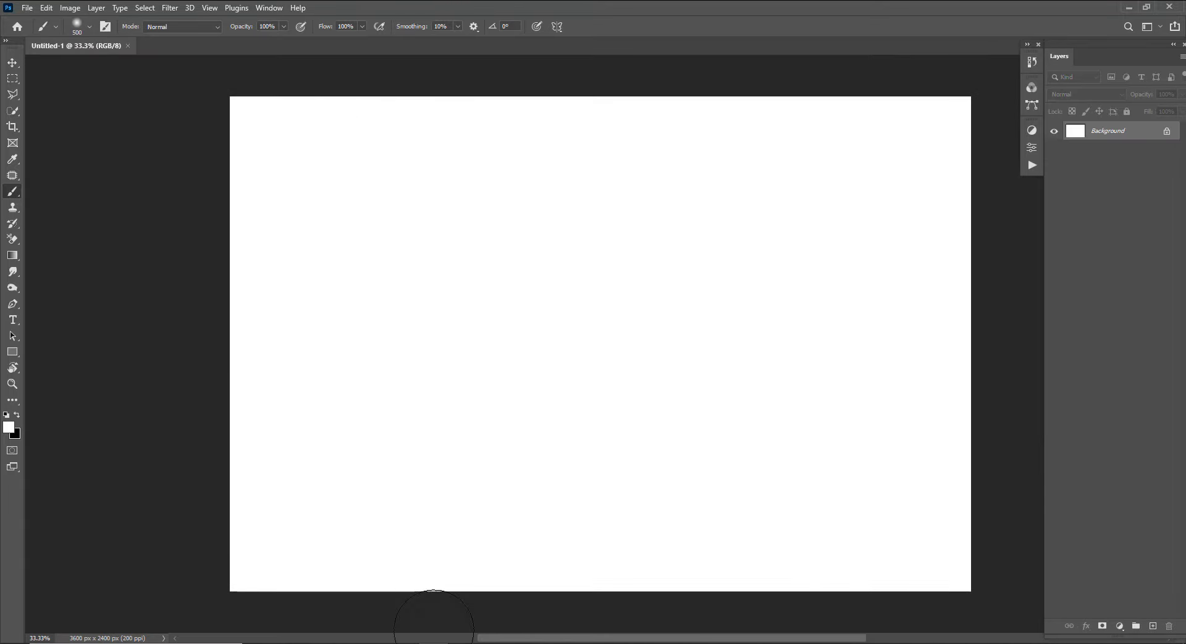
key("alt+Tab")
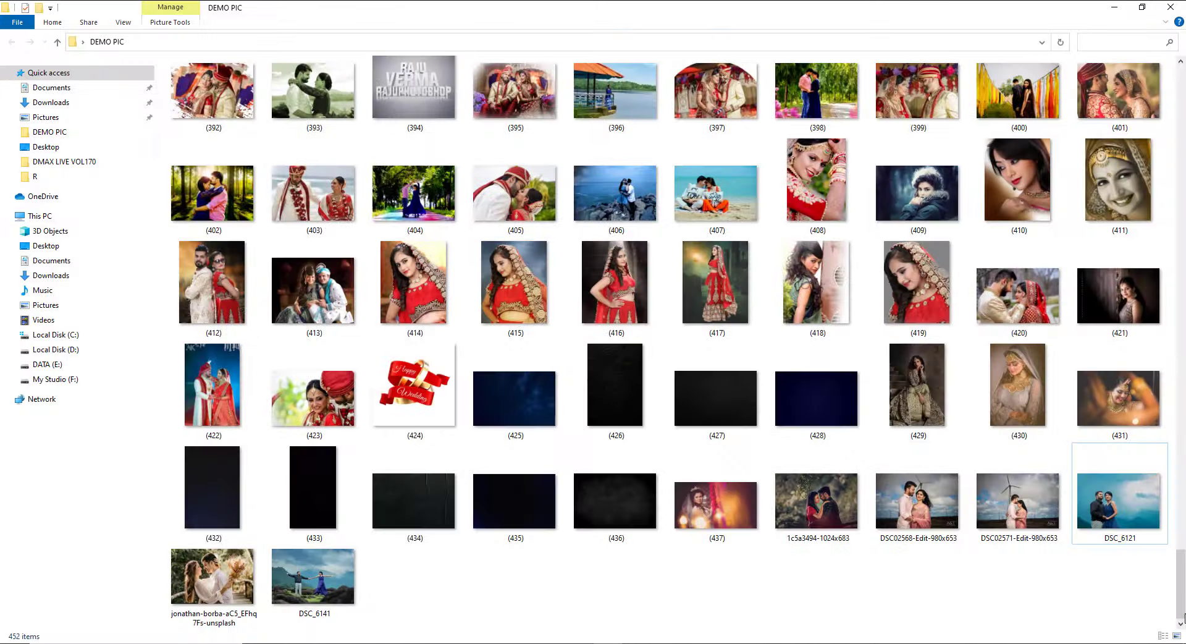
left_click_drag(1131, 507, 750, 375)
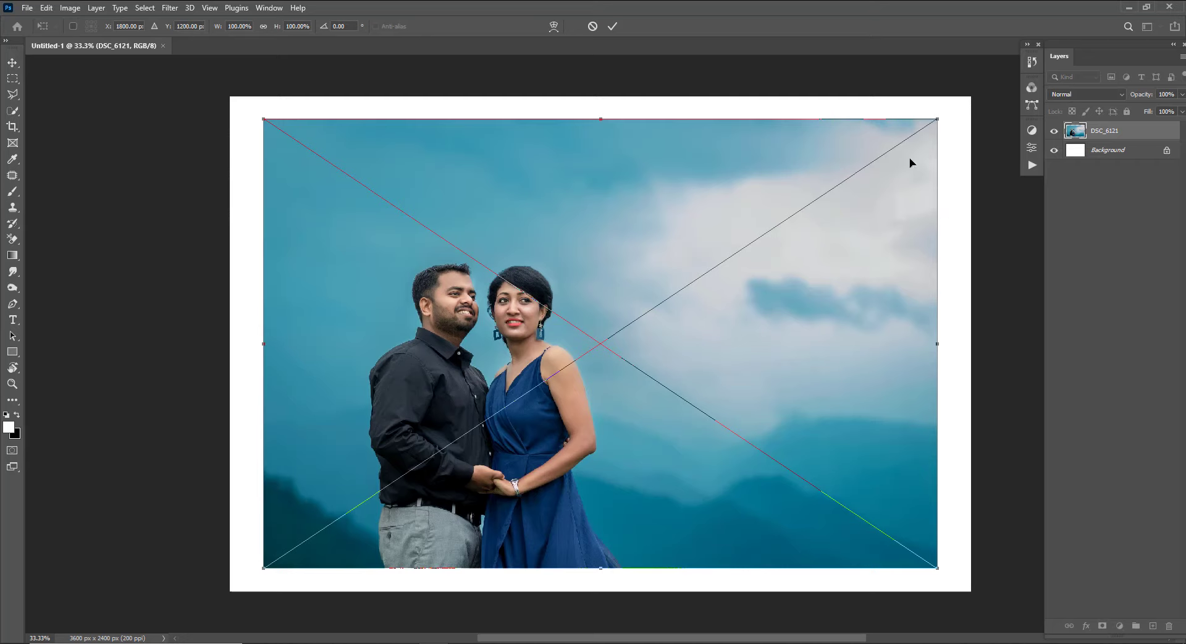
Enlarge the placed DSC_6121 photo to about 174% and position it so the couple stands large near the middle of the canvas.
left_click_drag(939, 117, 1030, 54)
scroll(775, 265, "down", 3)
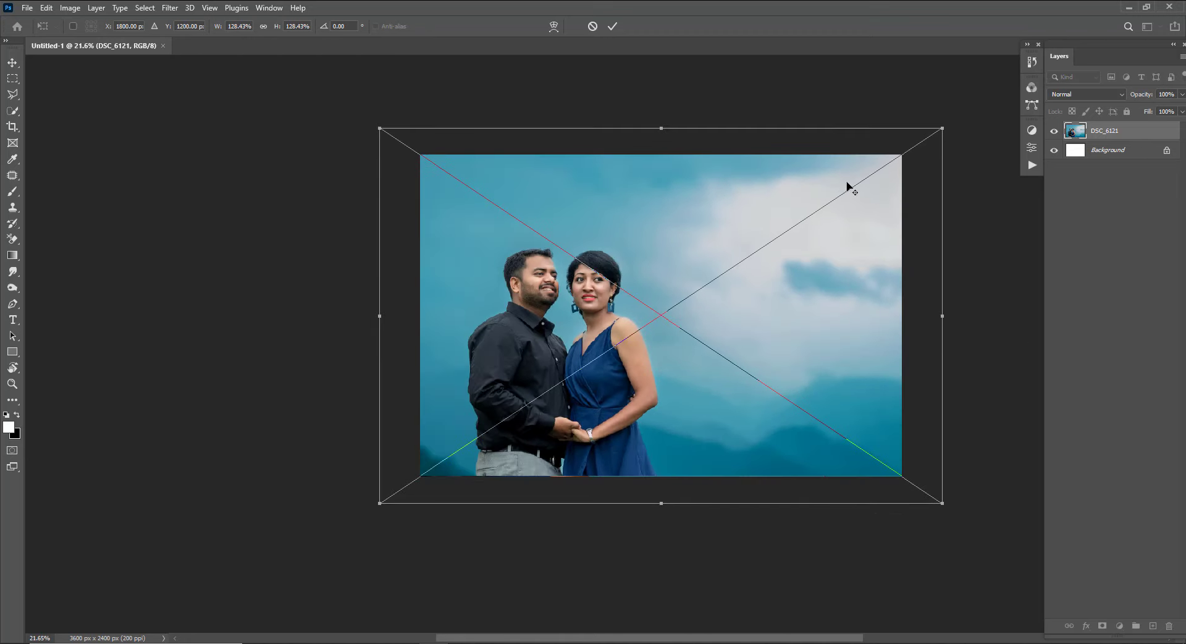
left_click_drag(943, 126, 1014, 82)
left_click_drag(741, 281, 832, 254)
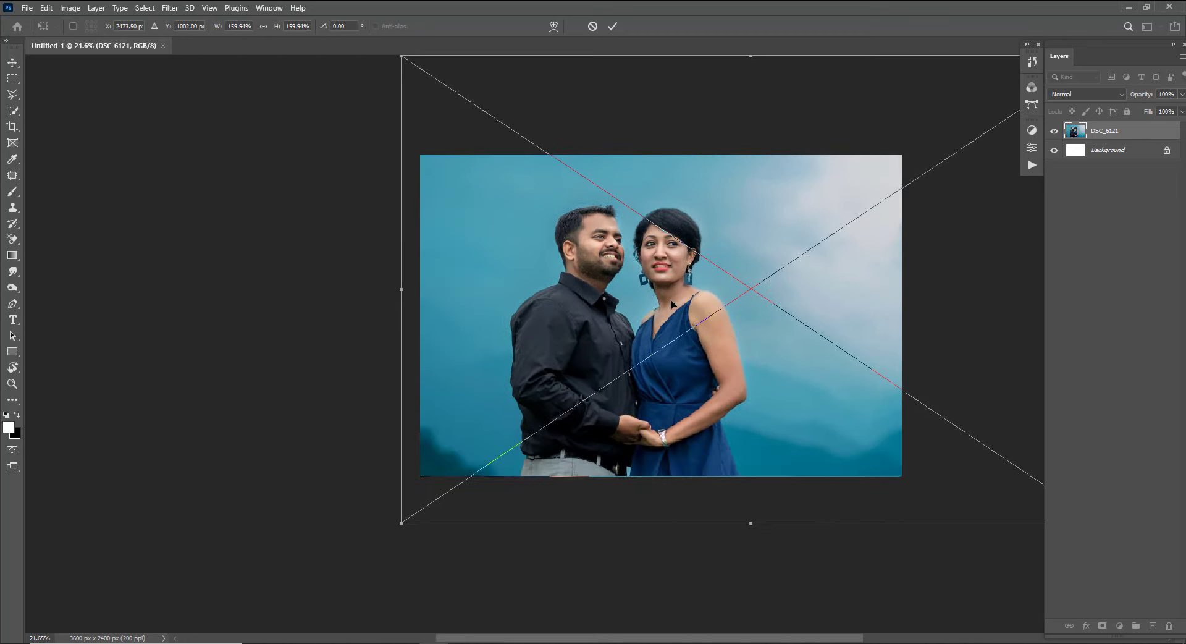
left_click_drag(403, 519, 367, 542)
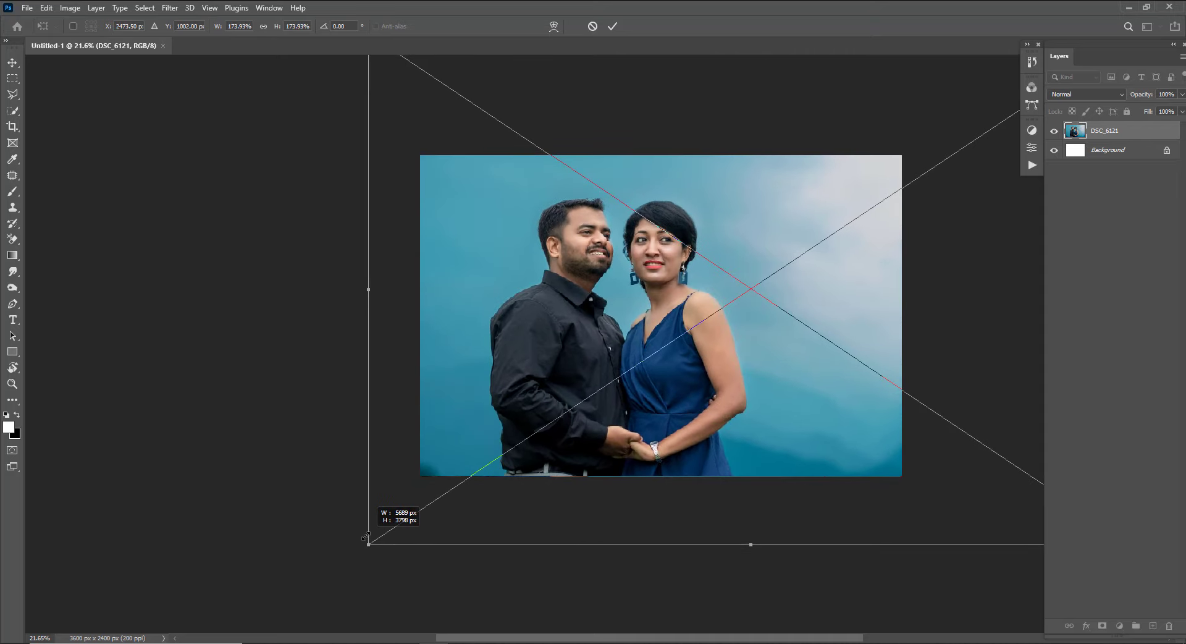
left_click_drag(619, 394, 653, 384)
key("Return")
key("b")
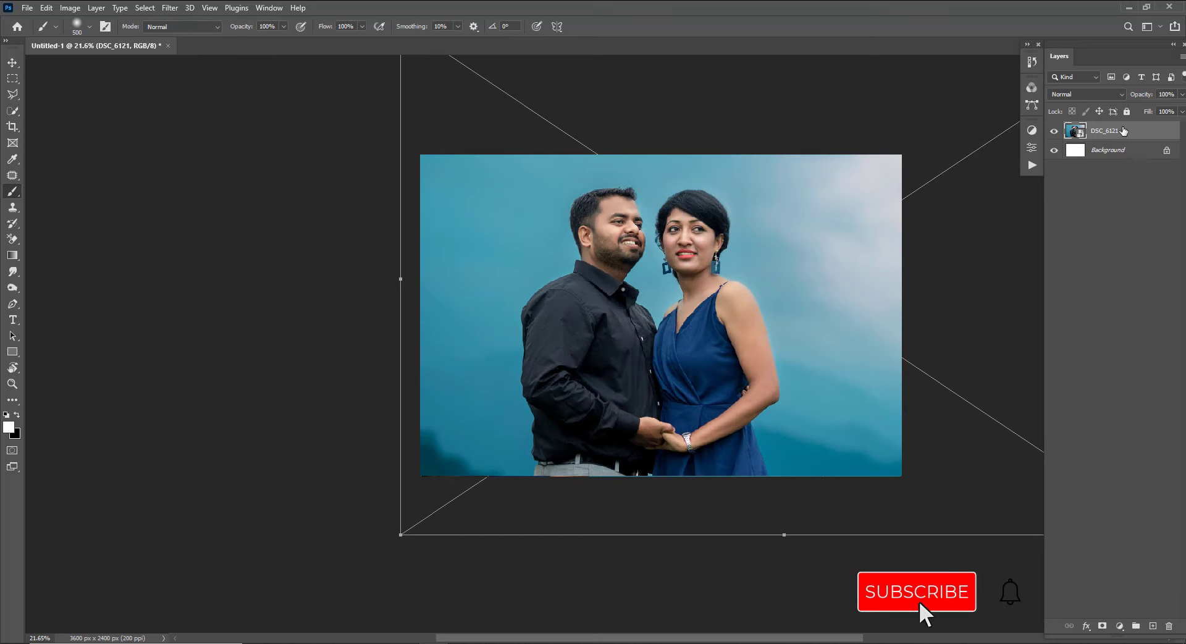
Rasterize the DSC_6121 layer, then duplicate it and hide the original.
right_click(1124, 131)
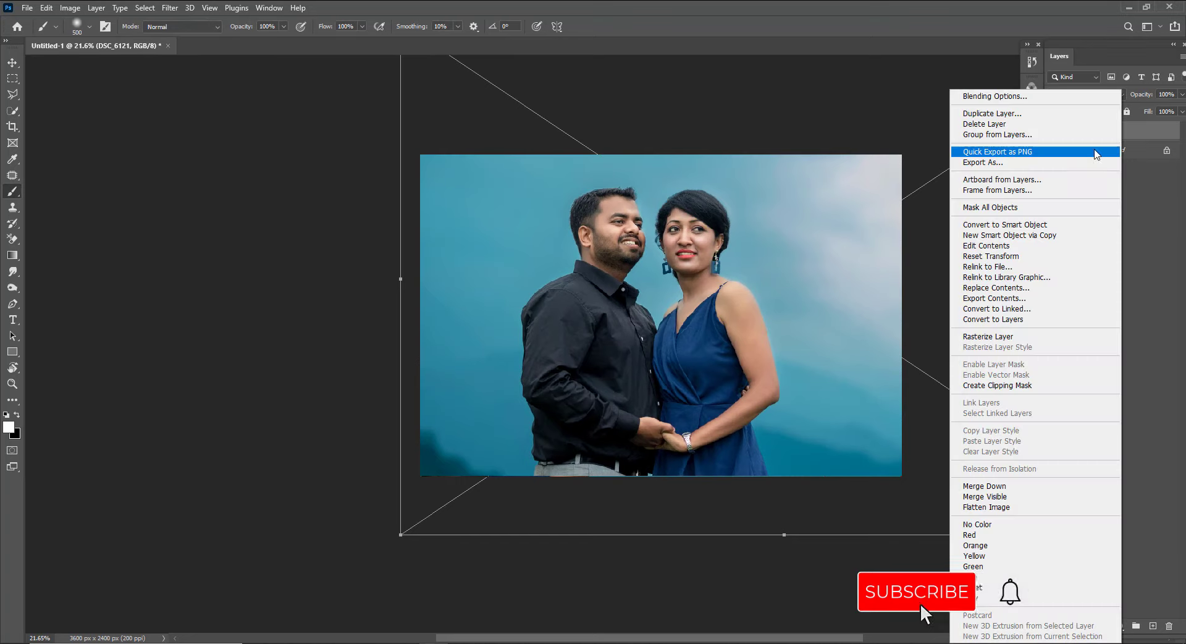
left_click(994, 336)
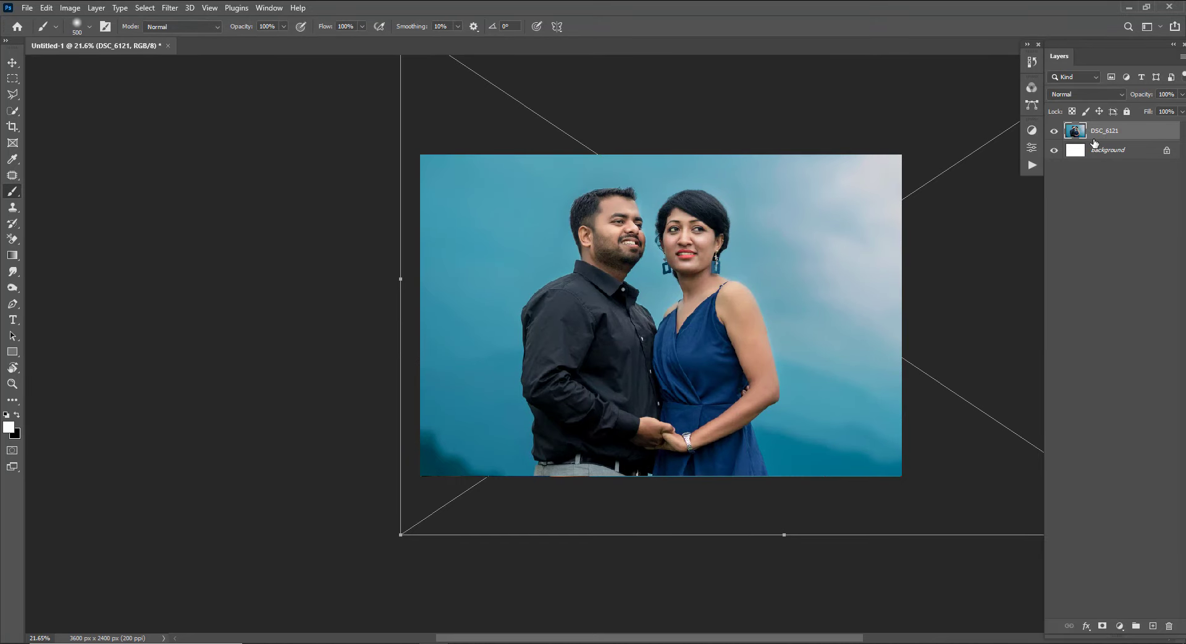
key("ctrl+j")
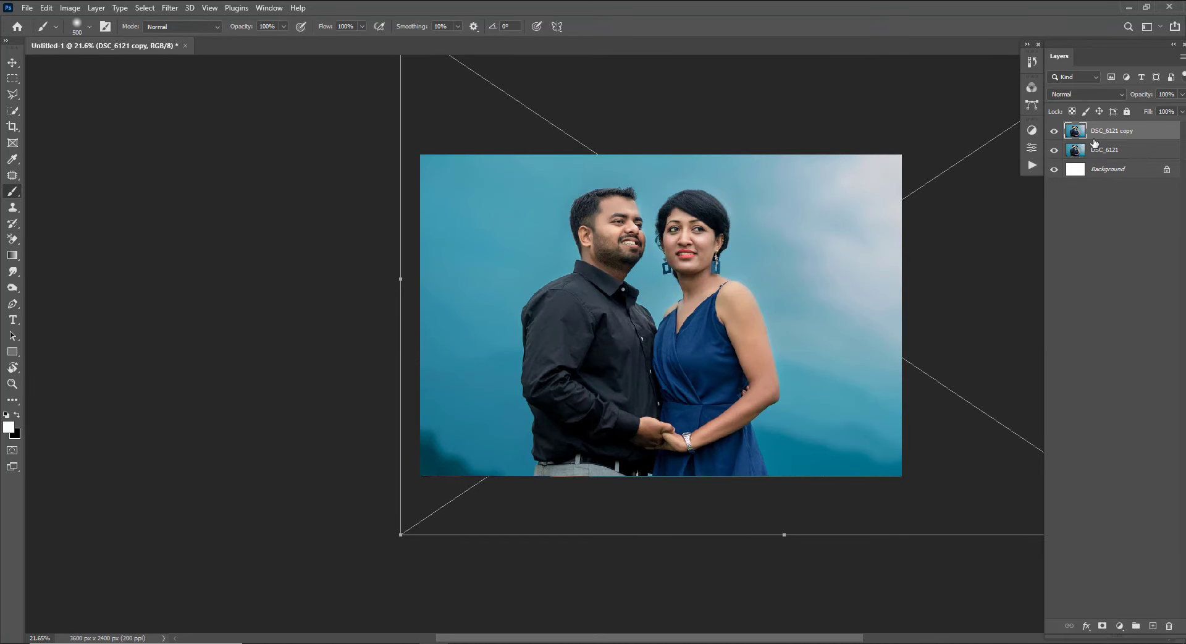
left_click(1054, 150)
Remove the background from the DSC_6121 copy layer with the Remove Background quick action.
left_click(269, 8)
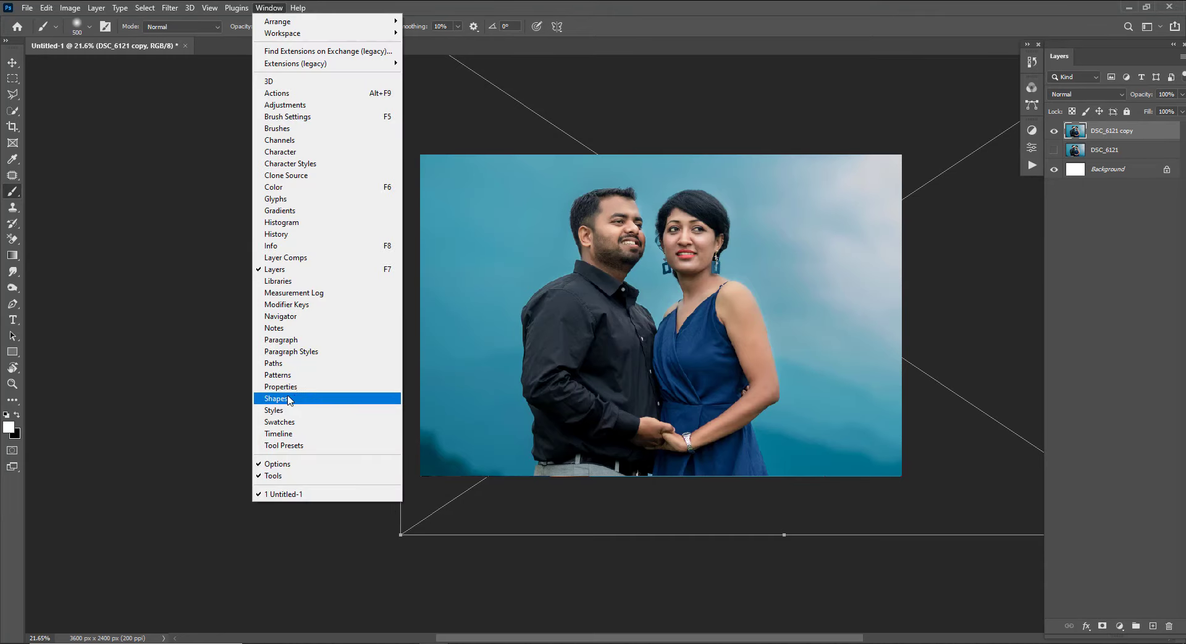
left_click(293, 388)
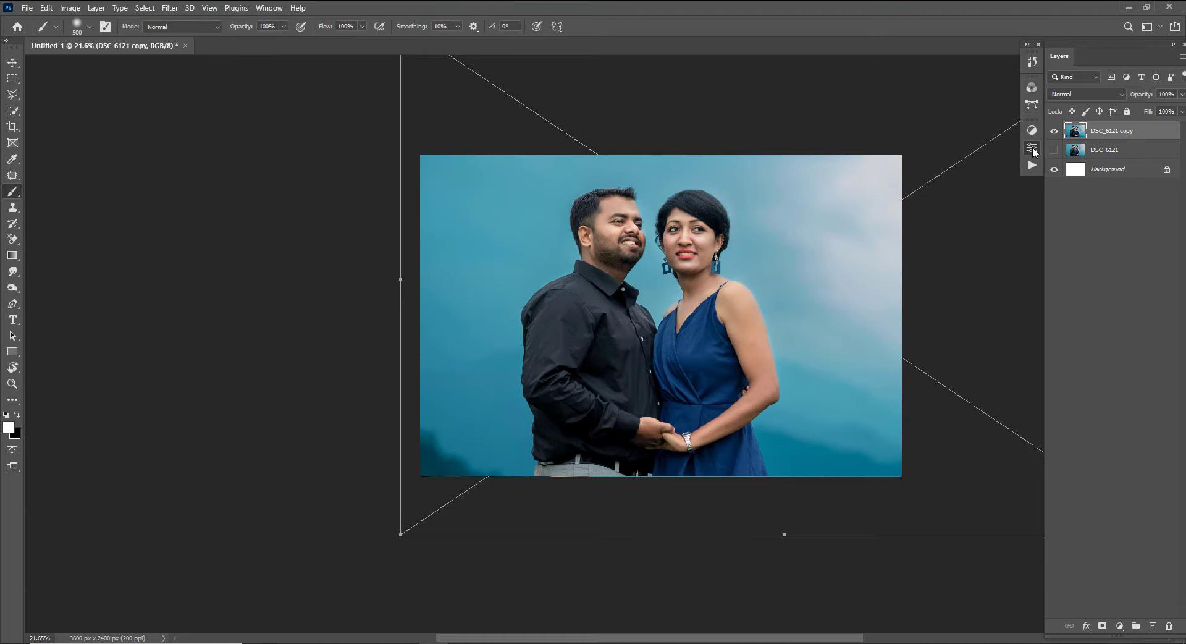
left_click(936, 323)
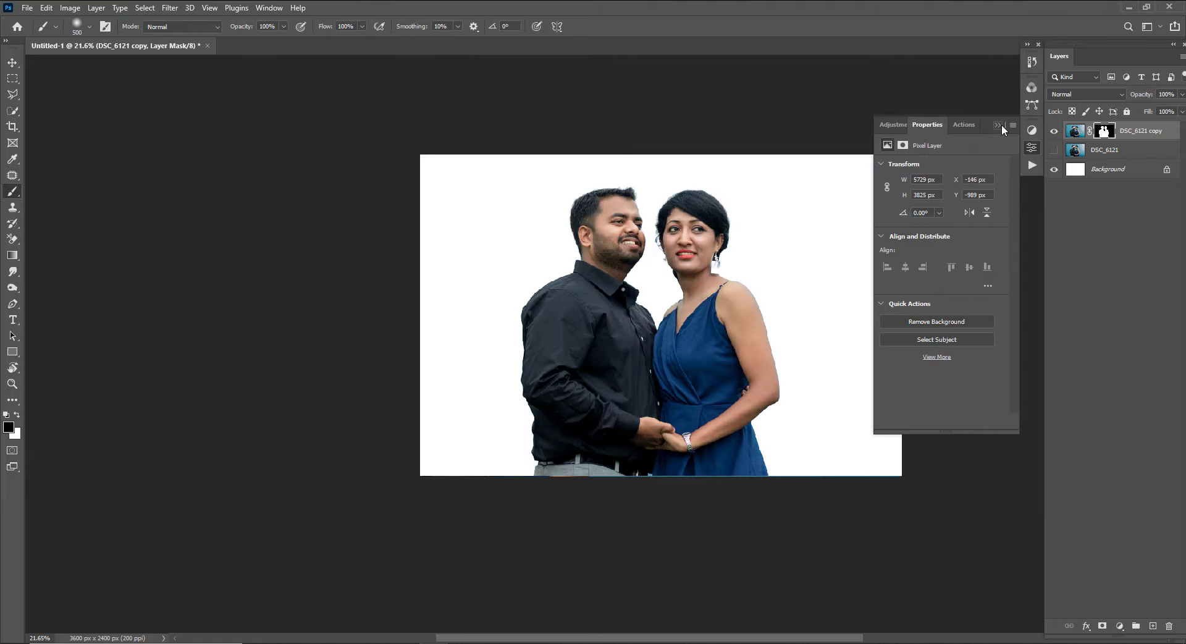
left_click(1001, 125)
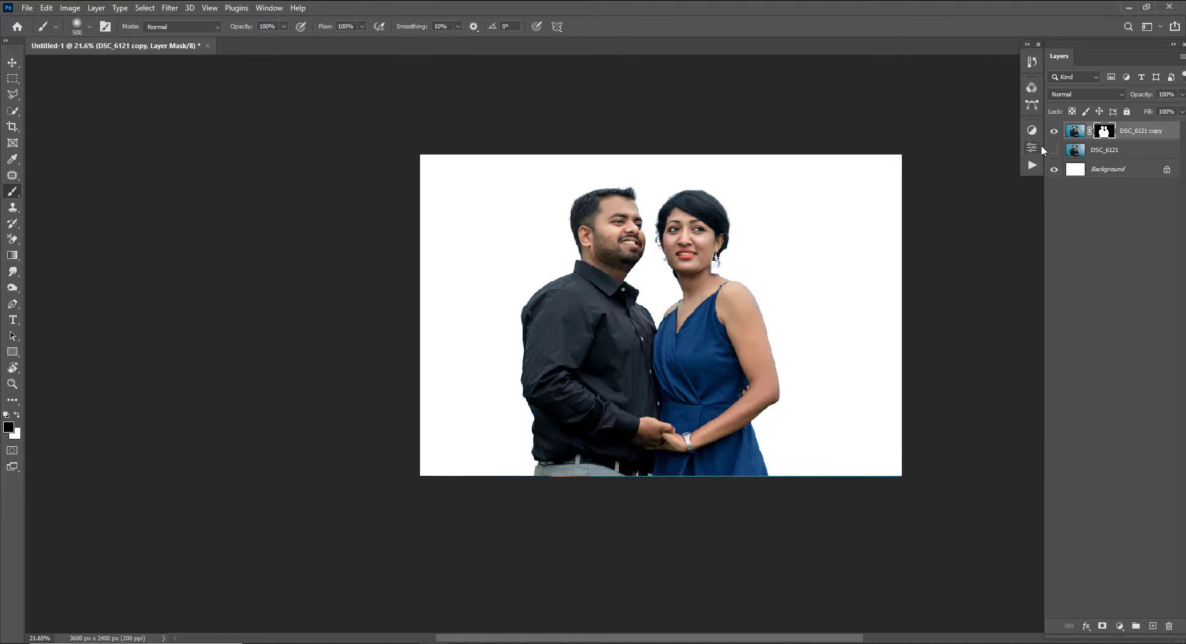
Turn the cut-out couple into a black silhouette using Hue/Saturation with Lightness at -100.
left_click(1078, 131)
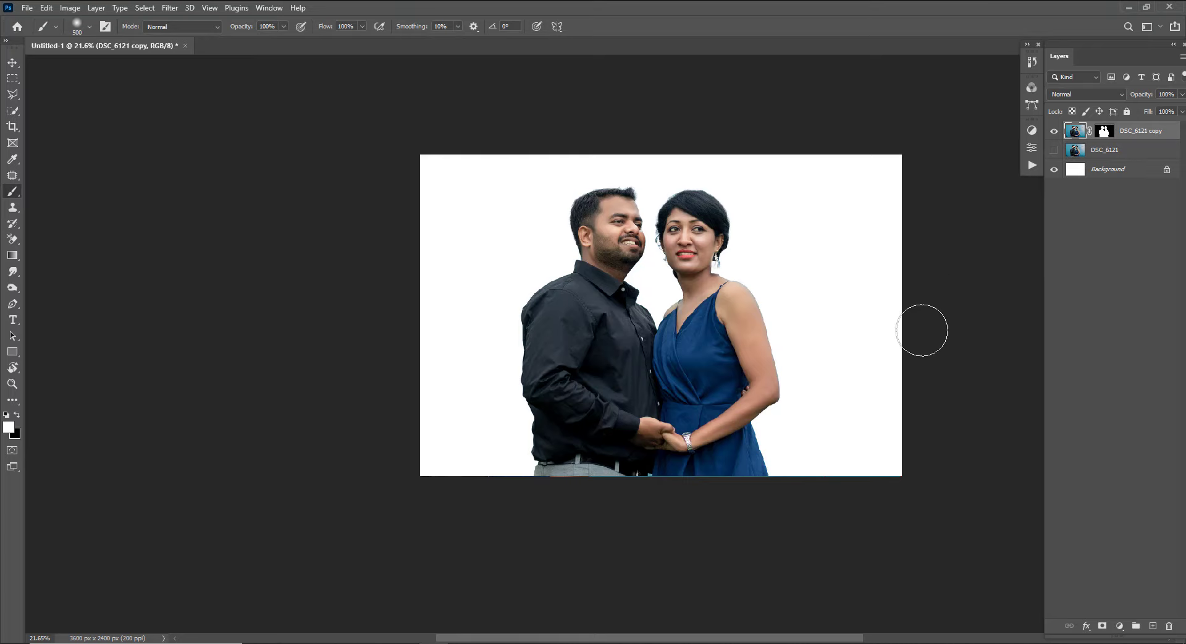
key("ctrl+u")
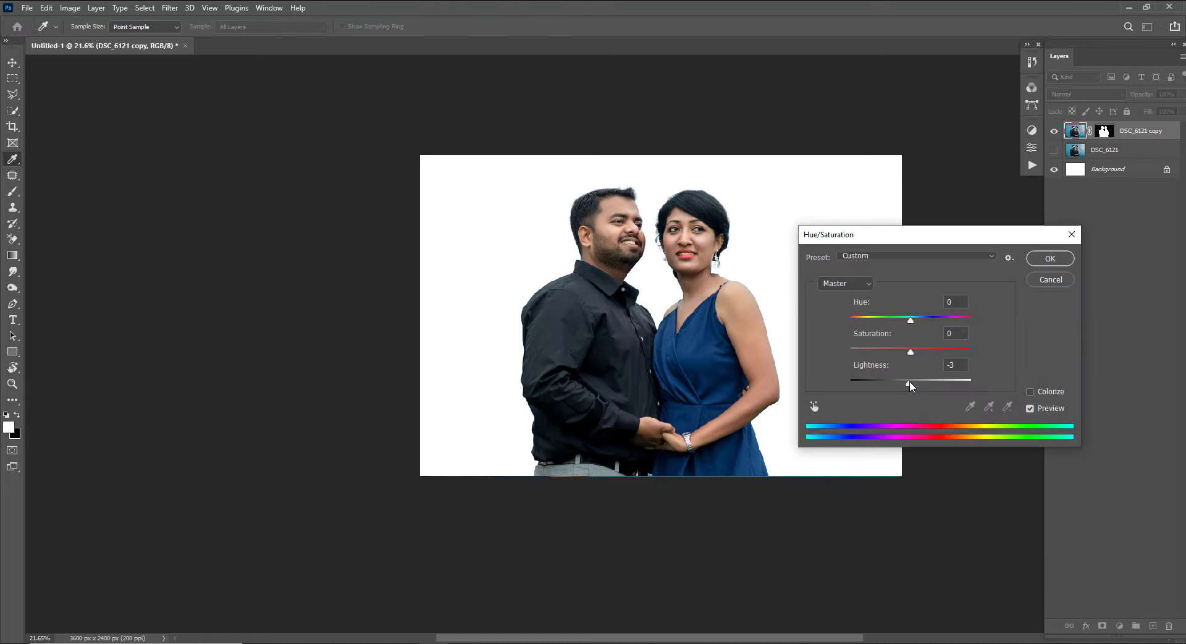
left_click_drag(909, 381, 798, 369)
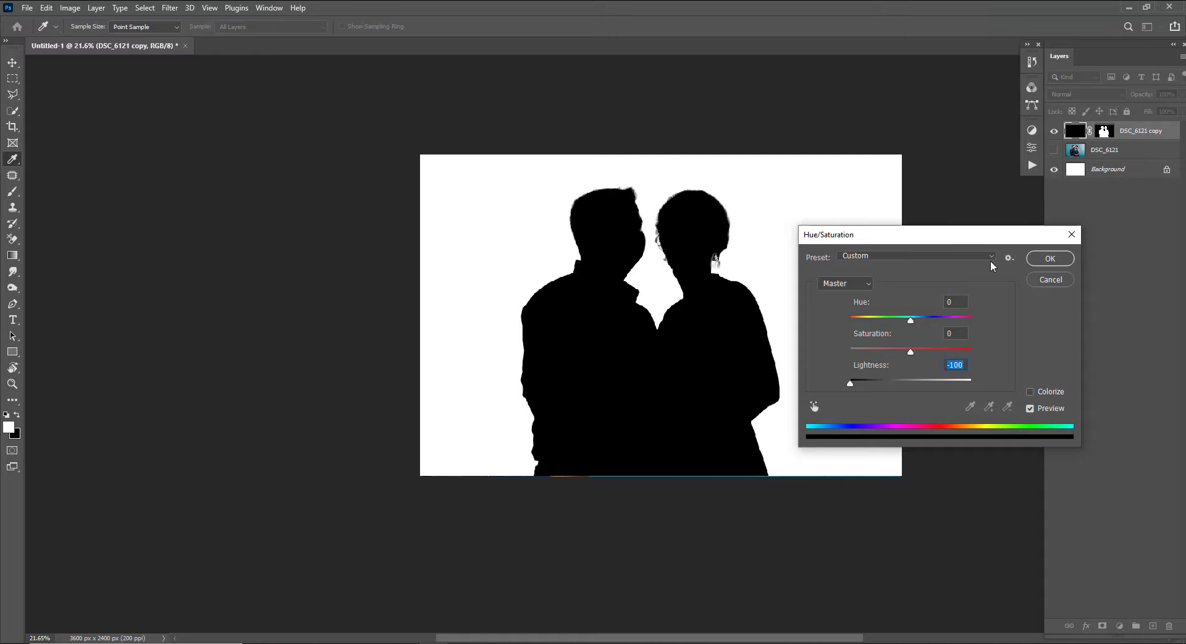
left_click(1049, 259)
Show the original DSC_6121 layer and set it to Luminosity blending at 30% opacity.
left_click(1112, 151)
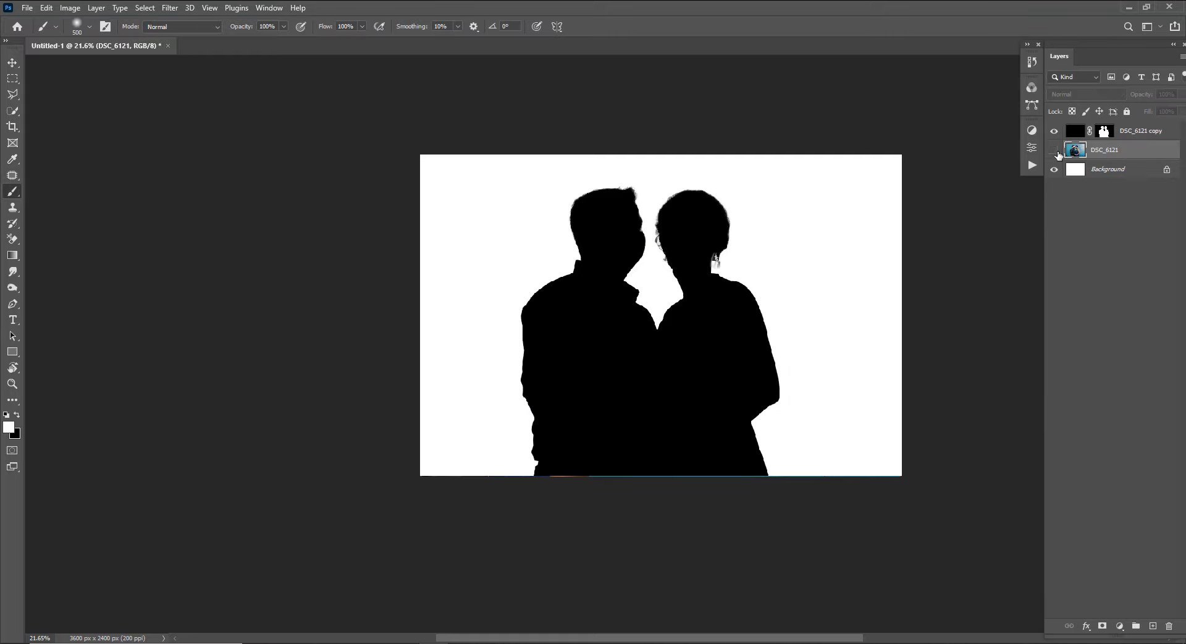
left_click(1053, 149)
left_click(1097, 96)
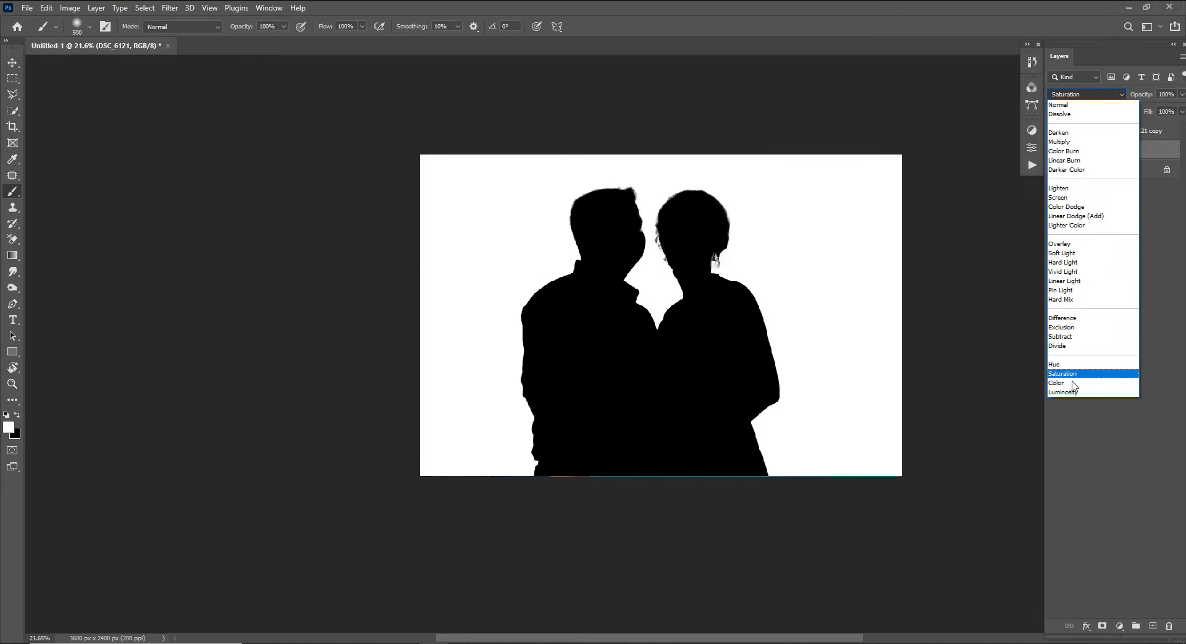
left_click(1073, 386)
left_click(1182, 95)
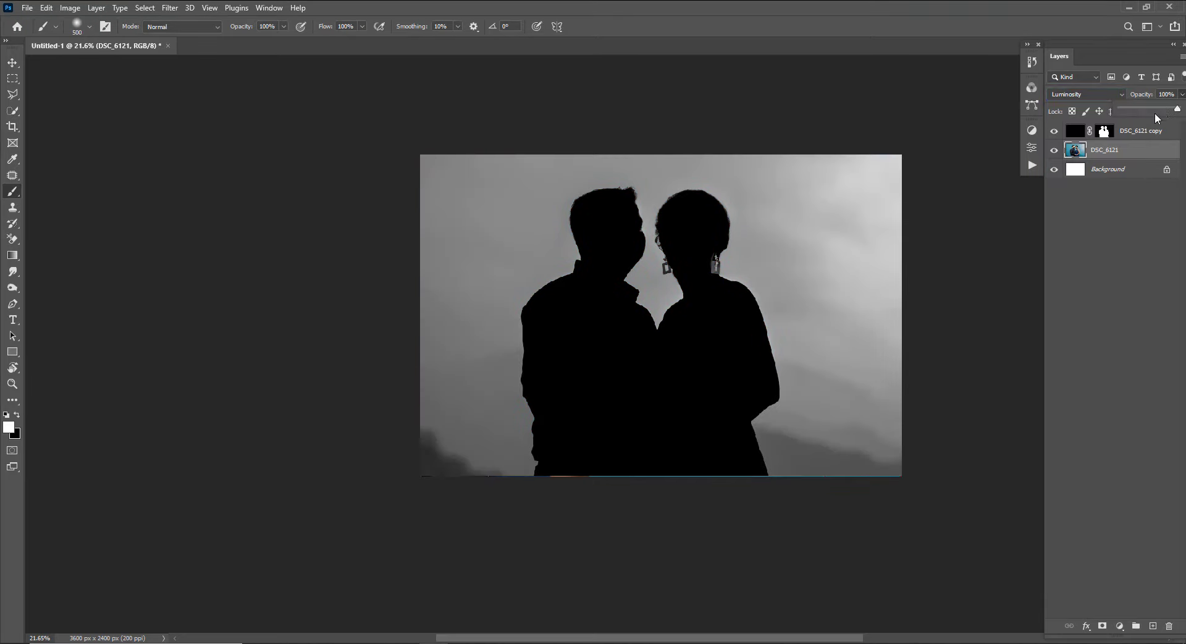
left_click(1142, 108)
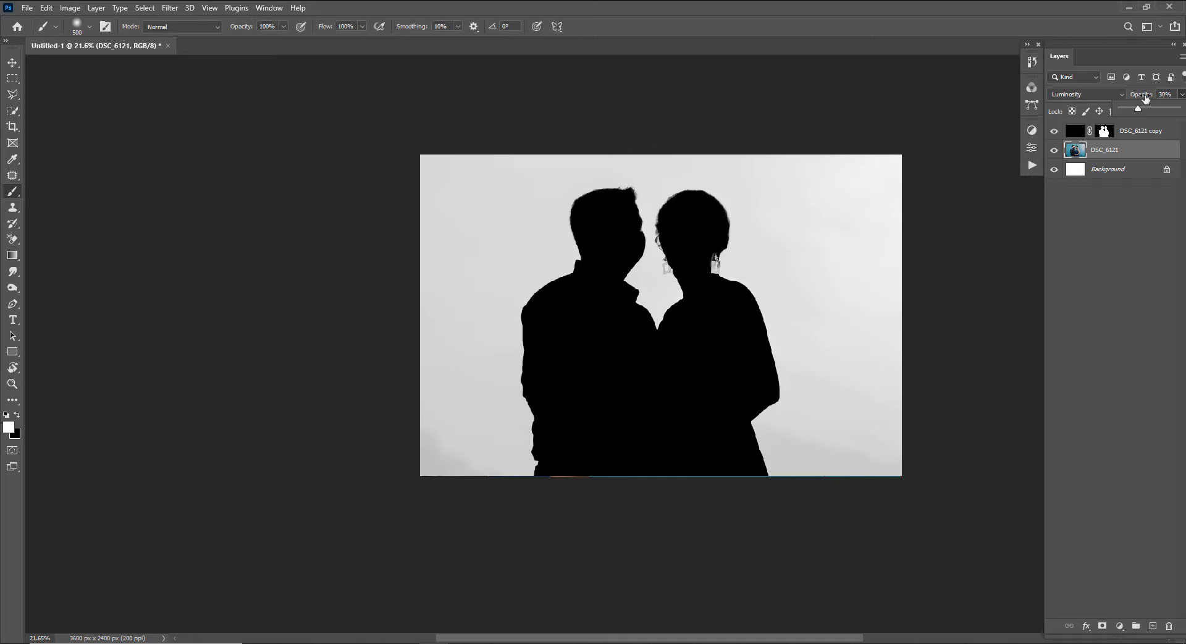
left_click(1151, 142)
Place the DSC_6141 photo from the DEMO PIC folder above the silhouette layer.
left_click(1146, 133)
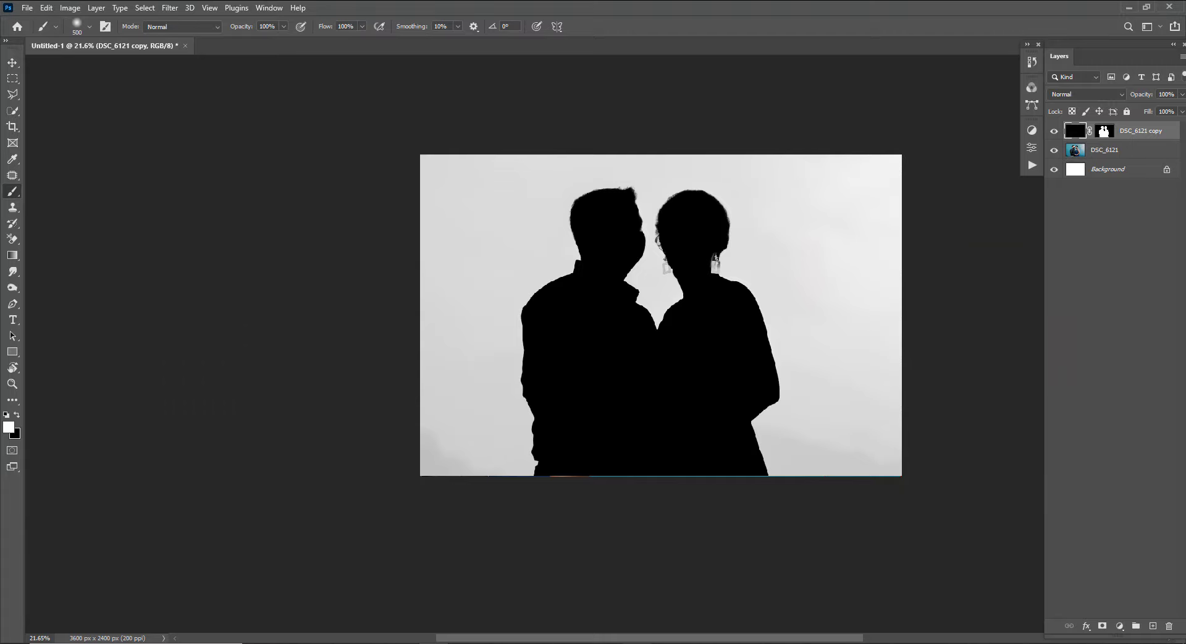
key("alt+Tab")
left_click_drag(313, 575, 763, 302)
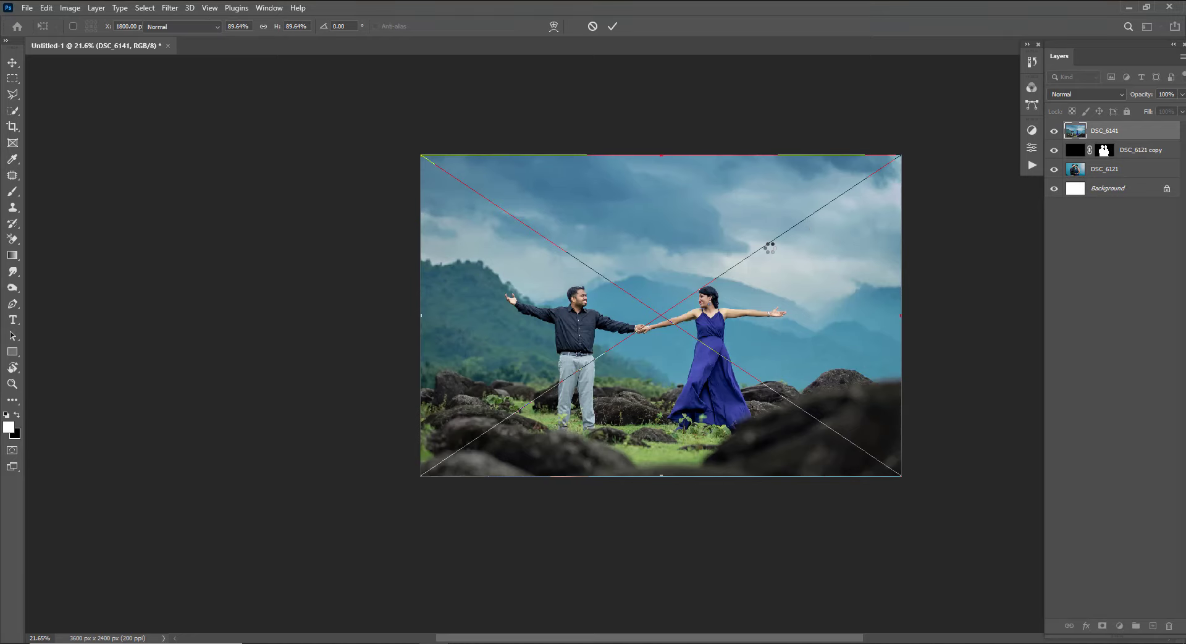
key("Return")
right_click(1128, 130)
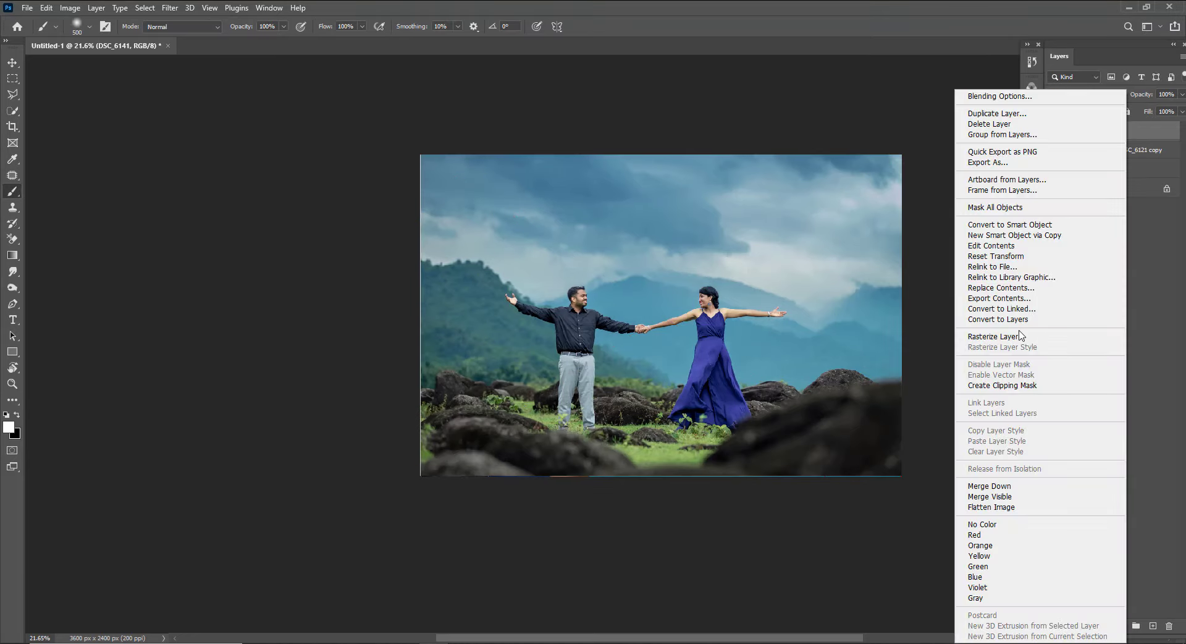
left_click(717, 159)
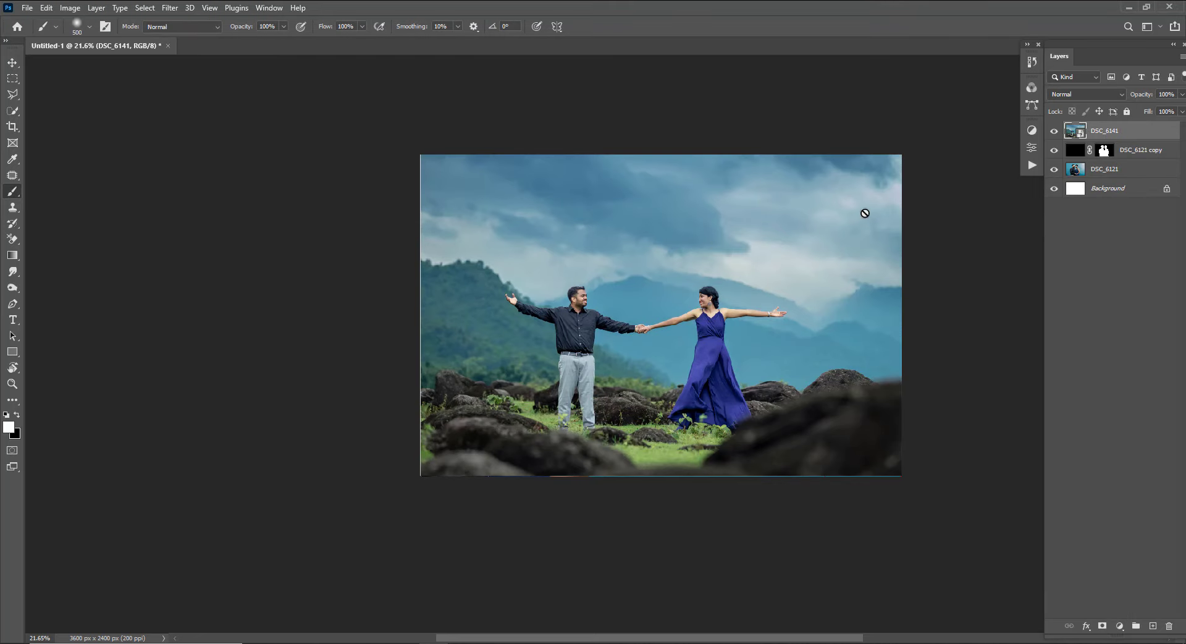
Enlarge the DSC_6141 photo to about 122% and clip it to the silhouette layer.
key("ctrl+t")
left_click_drag(902, 155, 996, 101)
left_click_drag(802, 297, 815, 302)
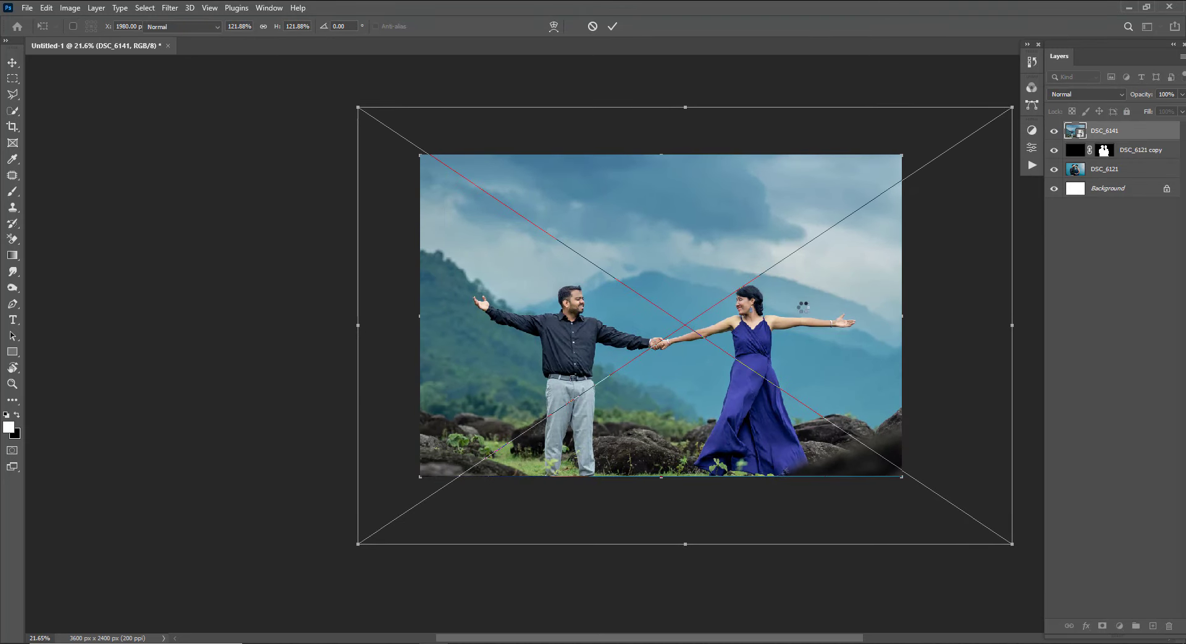
key("Return")
key("b")
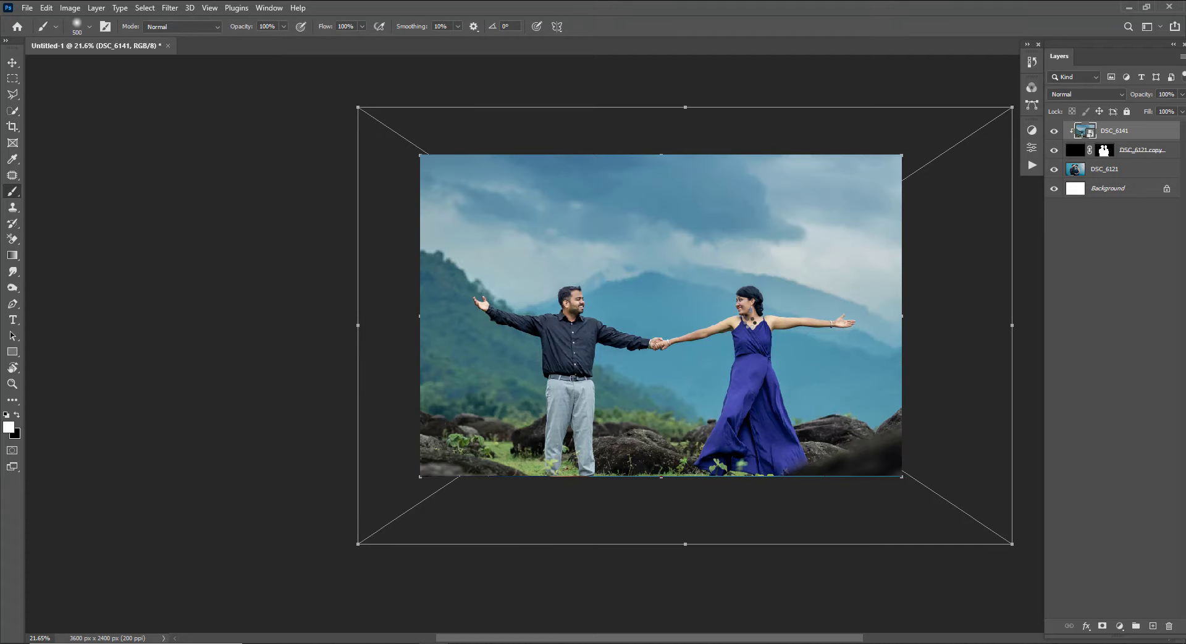
key("ctrl+alt+g")
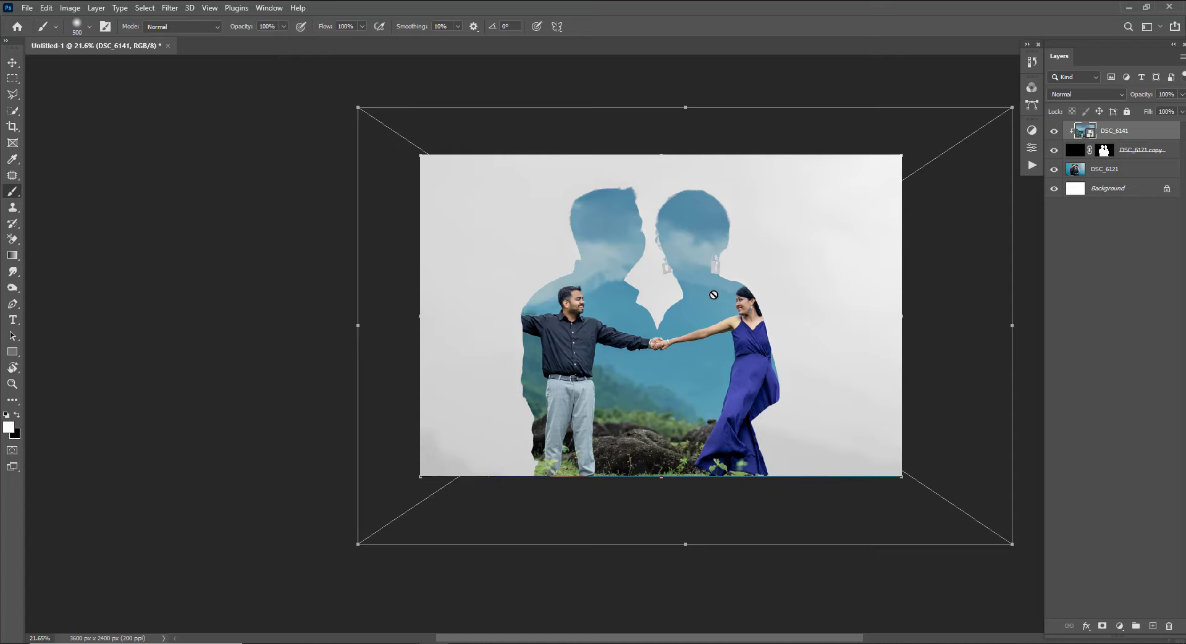
Shrink and reposition the clipped DSC_6141 photo so its couple fits inside the lower part of the silhouettes.
key("v")
left_click_drag(358, 109, 437, 176)
left_click_drag(717, 327, 699, 391)
left_click_drag(907, 228, 883, 244)
left_click_drag(782, 387, 781, 376)
left_click_drag(882, 235, 867, 242)
left_click_drag(749, 353, 744, 349)
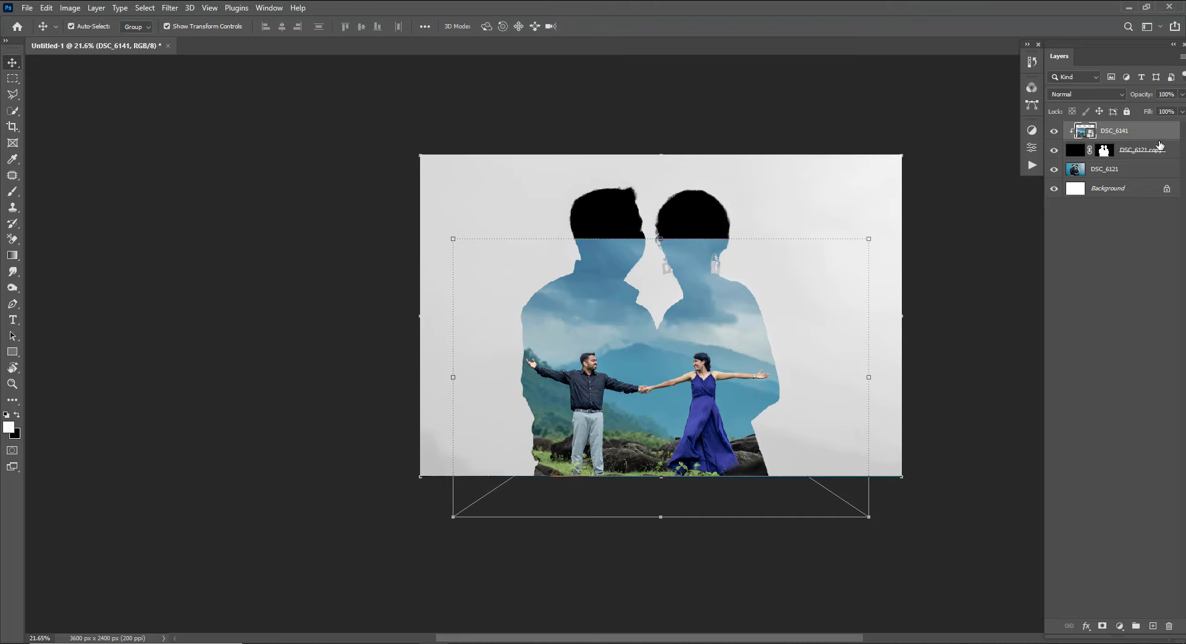
Rasterize the DSC_6141 layer and add a black layer mask that hides all of it.
right_click(1133, 140)
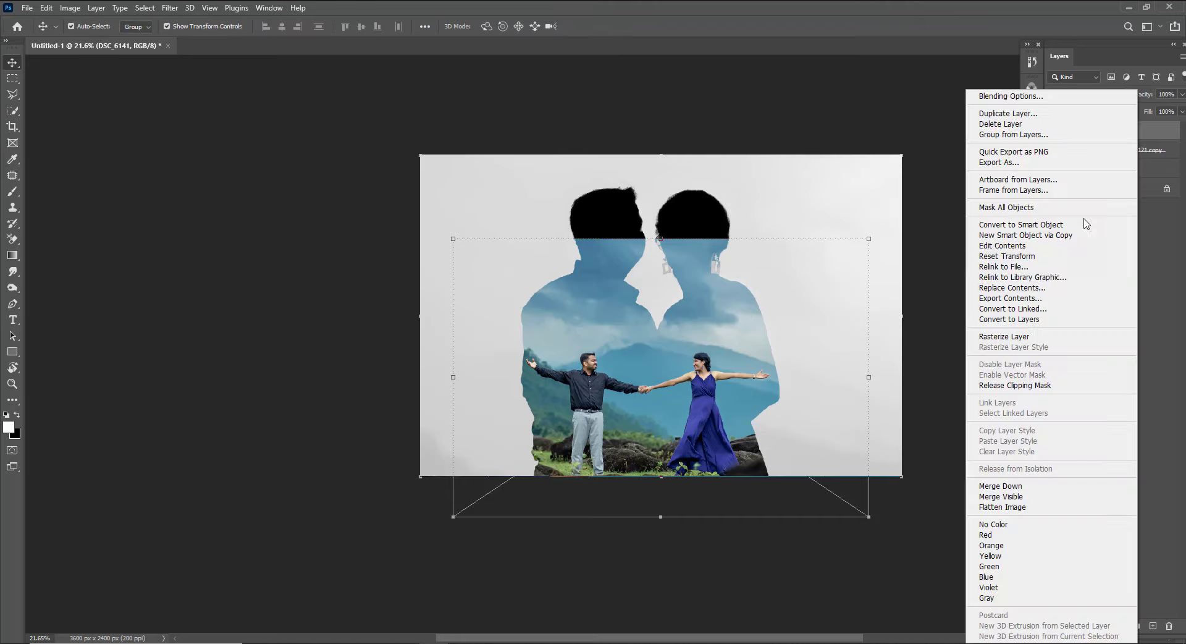
left_click(1038, 336)
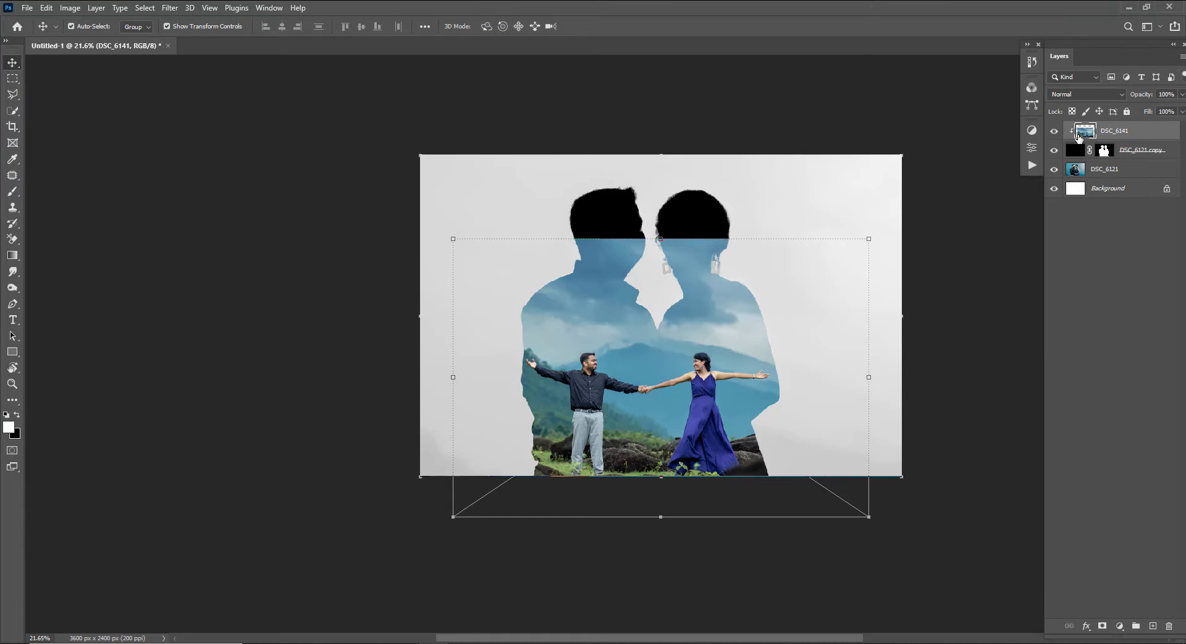
left_click(1102, 626, "alt")
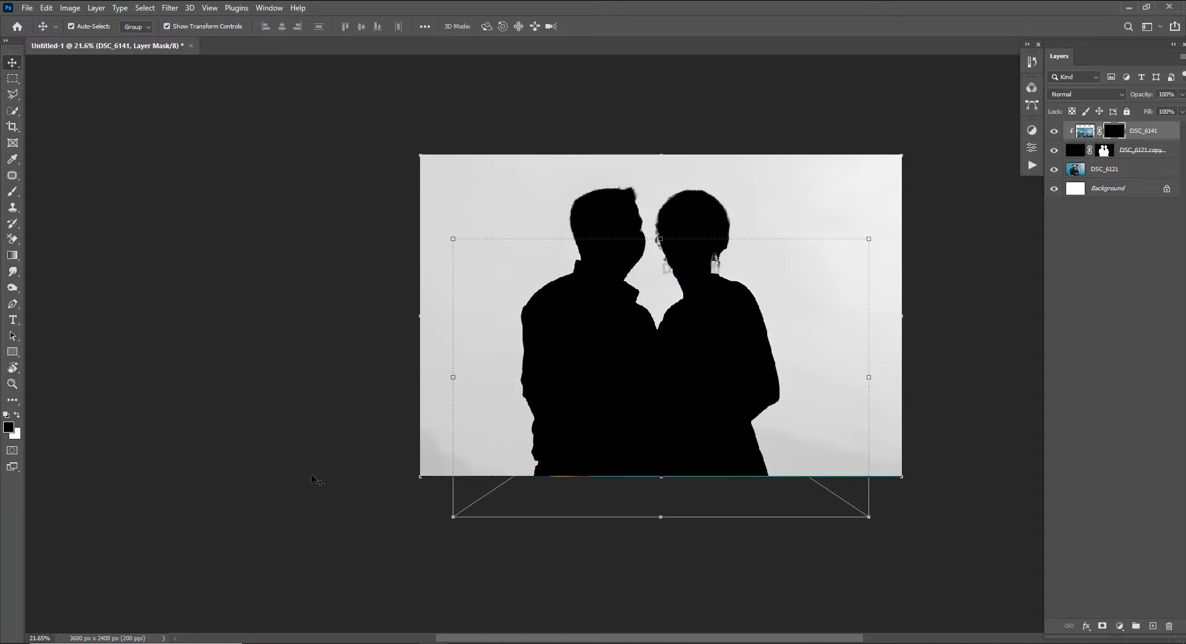
Paint white on the DSC_6141 mask with a soft 800 px brush to reveal the couple and landscape in the lower silhouettes.
left_click(16, 416)
key("b")
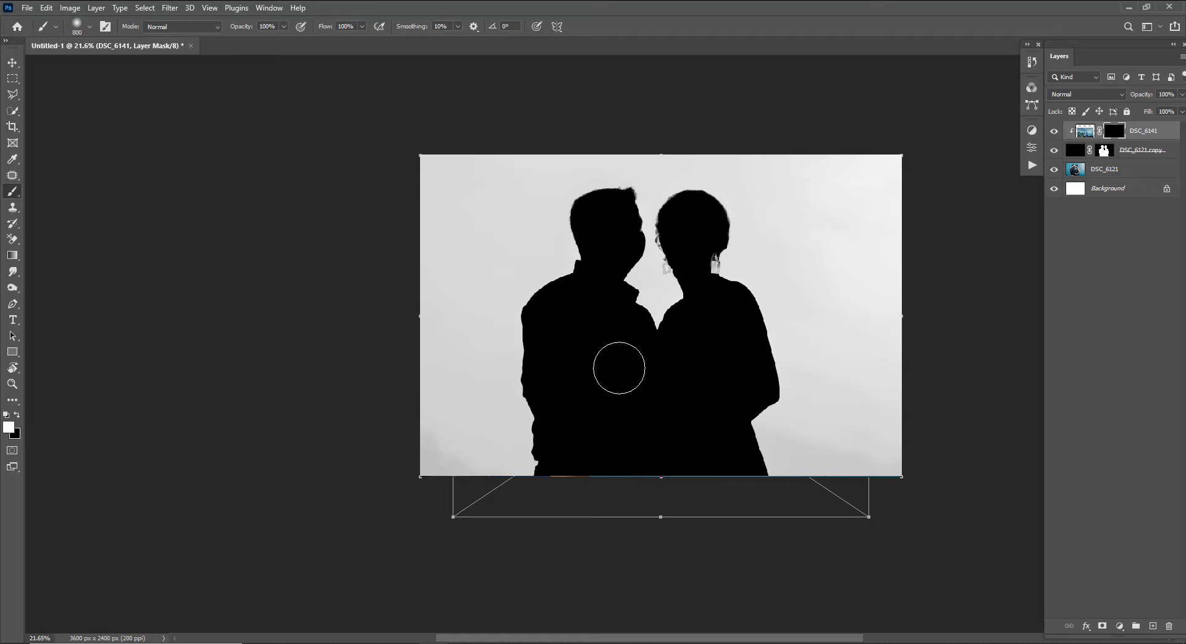
mouse_move(519, 352)
left_mouse_down()
mouse_move(678, 412)
mouse_move(796, 475)
mouse_move(513, 469)
mouse_move(483, 438)
mouse_move(786, 478)
mouse_move(518, 339)
mouse_move(815, 420)
left_mouse_up()
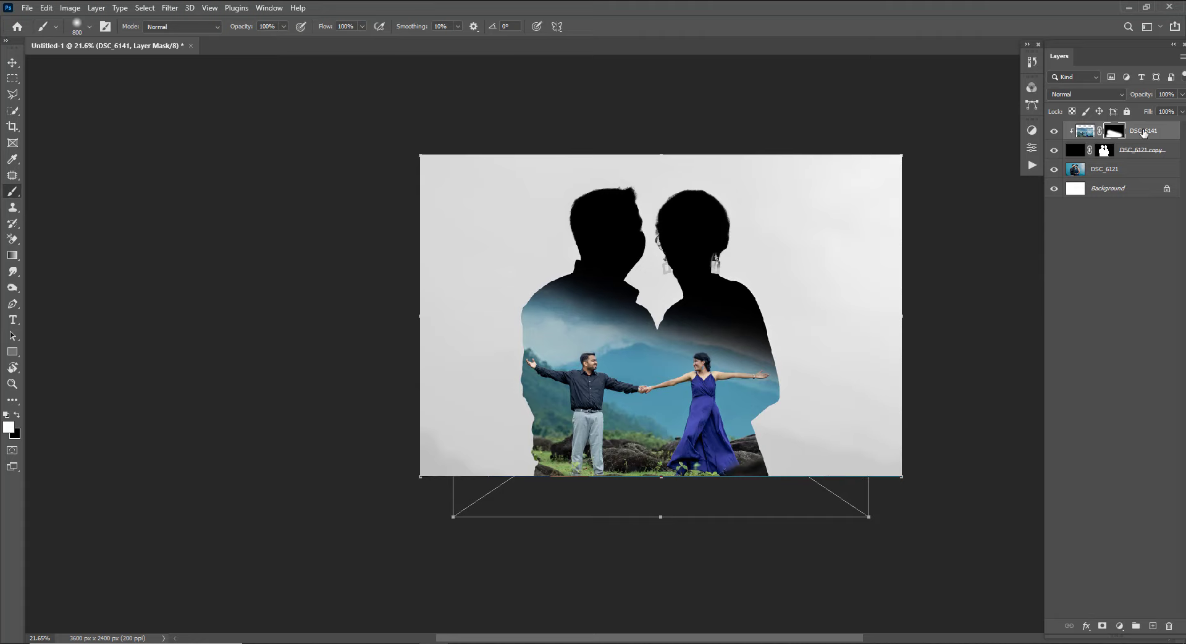
Paint black on the DSC_6121 copy layer's mask with a soft 800 px brush to remove the black silhouettes over the couple's heads and shoulders.
left_click(1123, 153)
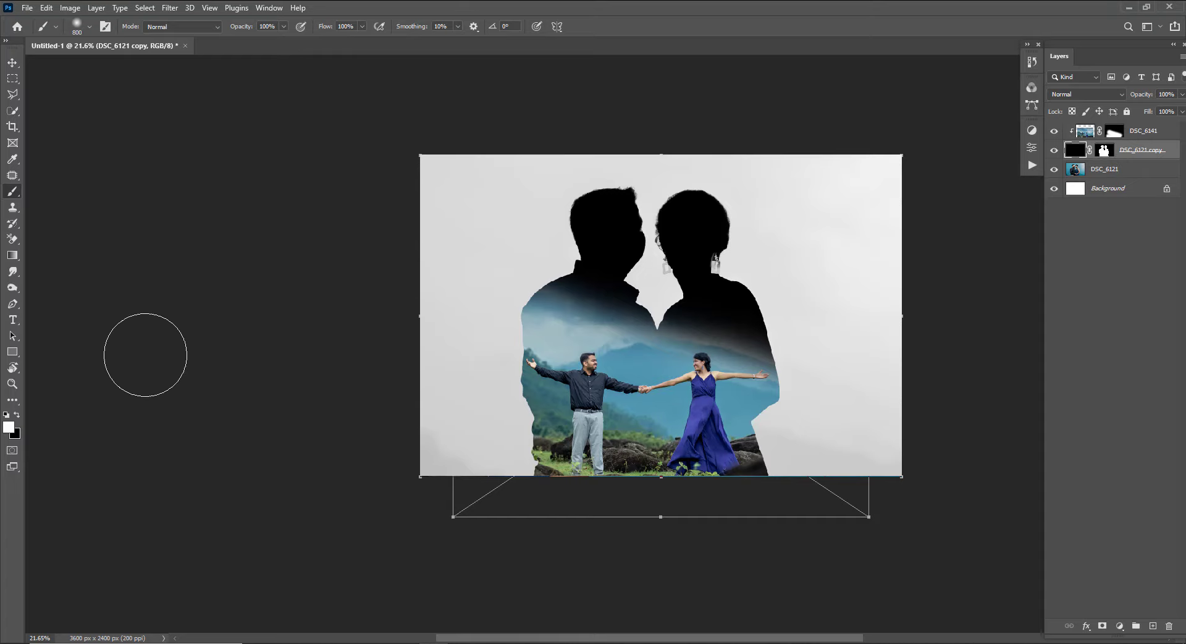
left_click(17, 414)
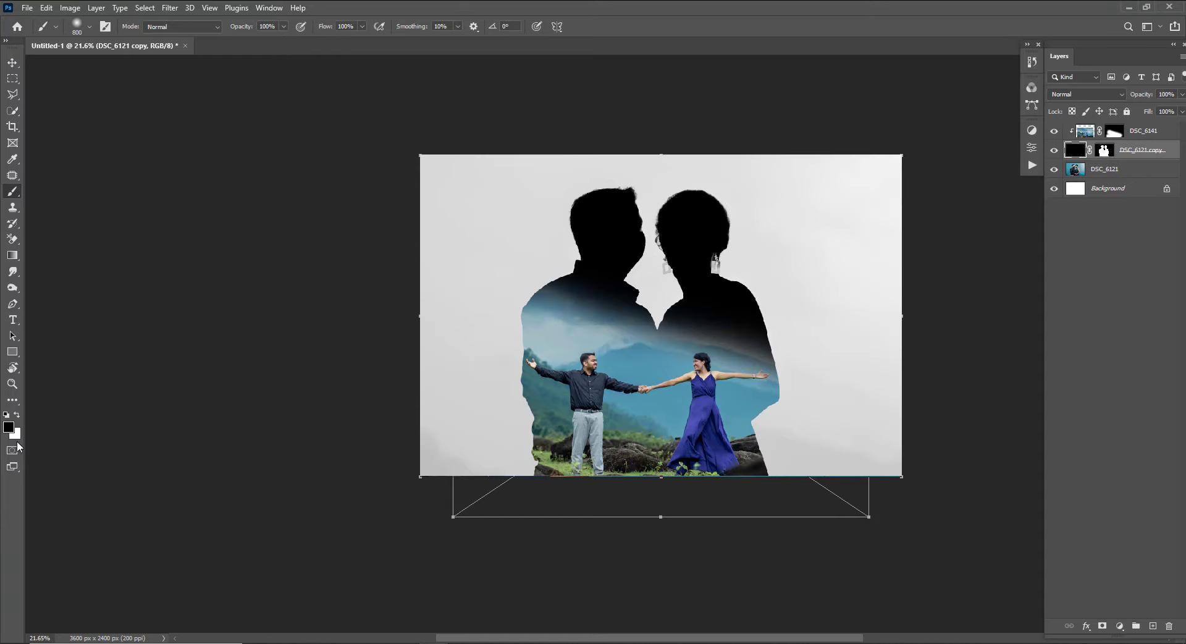
key("ctrl+backslash")
mouse_move(614, 204)
left_mouse_down()
mouse_move(719, 253)
mouse_move(698, 232)
mouse_move(654, 259)
mouse_move(638, 209)
mouse_move(674, 212)
mouse_move(709, 242)
mouse_move(583, 240)
mouse_move(560, 266)
mouse_move(633, 296)
mouse_move(723, 310)
mouse_move(783, 336)
left_mouse_up()
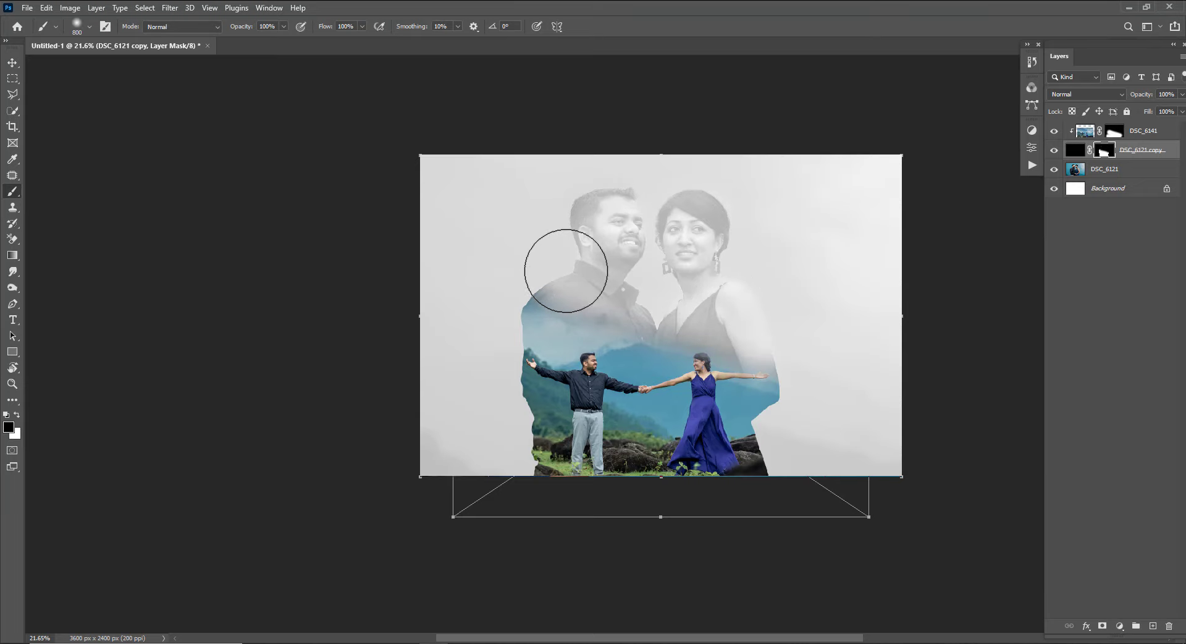
Add a new empty layer above DSC_6141 and set the background colour to orange-red ff5228.
left_click(1131, 130)
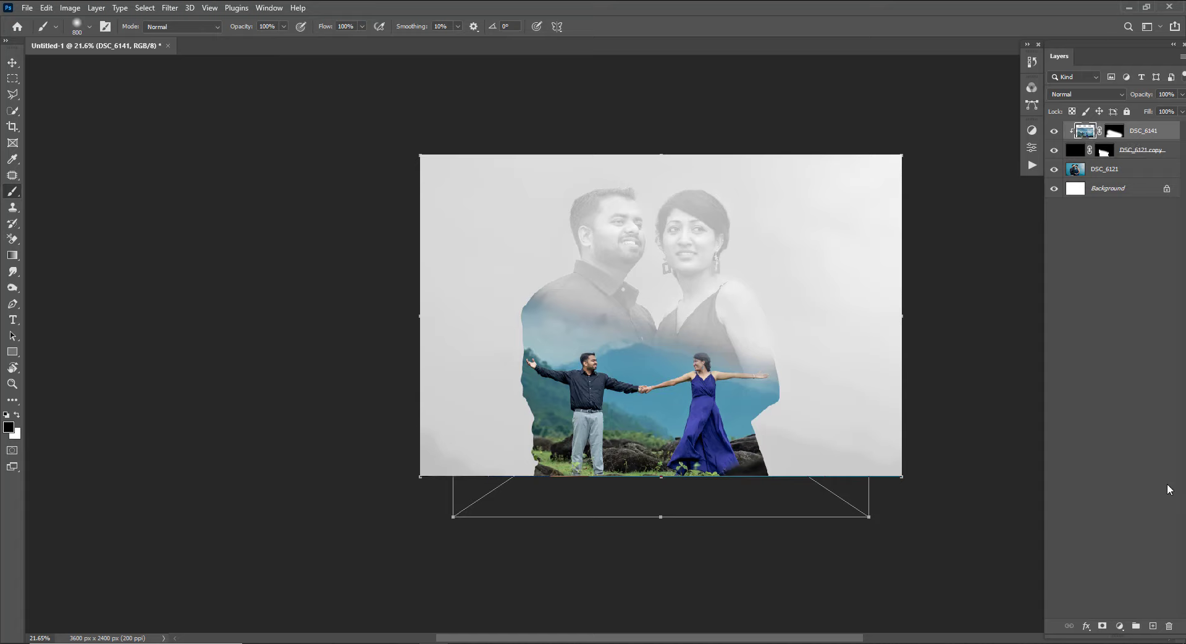
left_click(1152, 625)
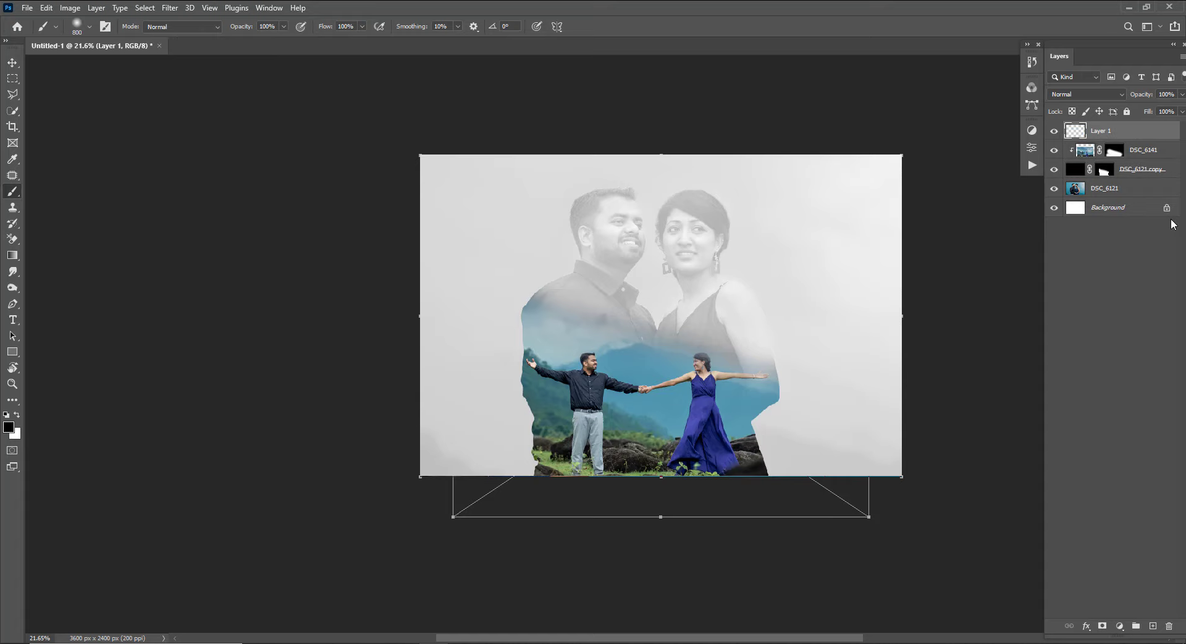
left_click(18, 438)
left_click_drag(575, 451, 577, 413)
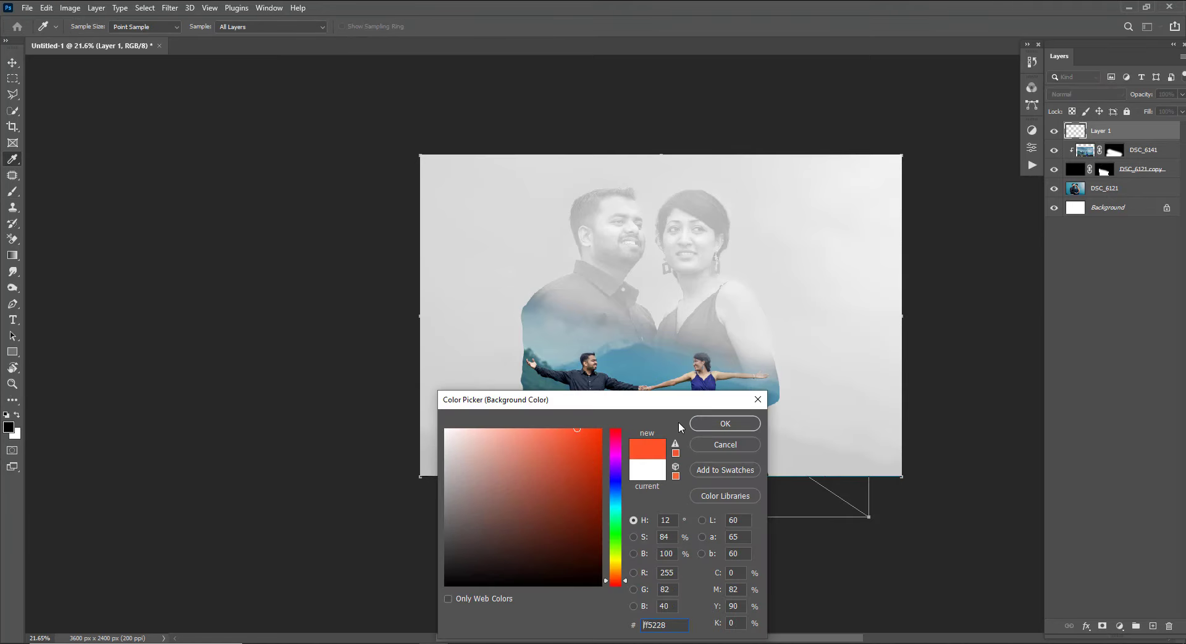
left_click_drag(678, 399, 735, 180)
left_click(770, 207)
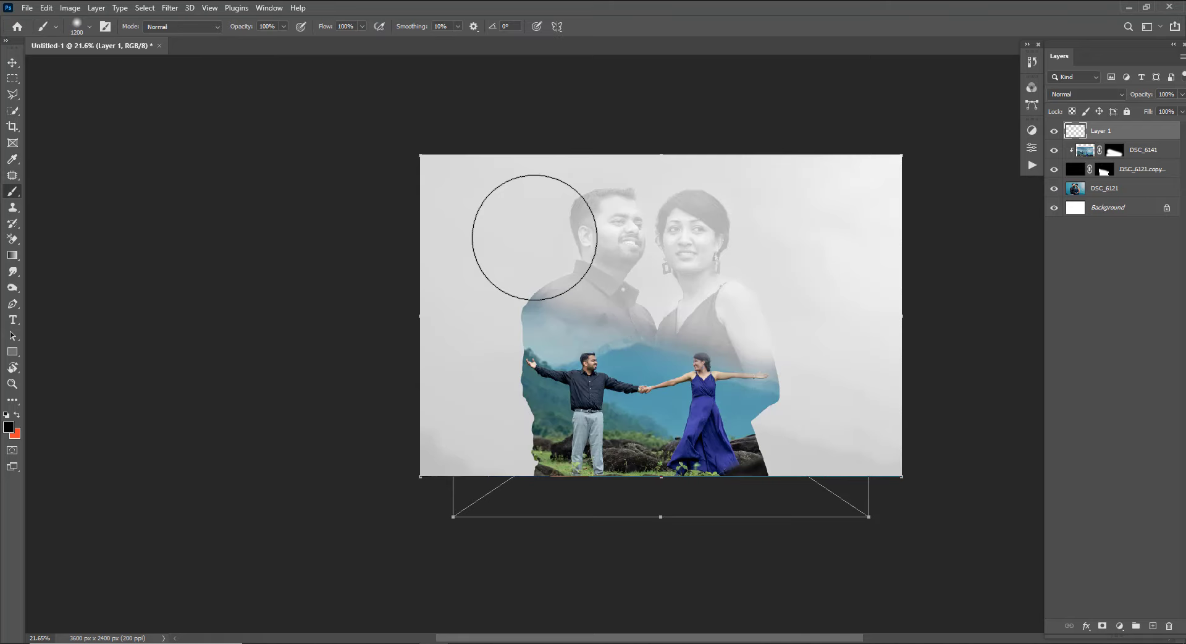
left_click_drag(397, 199, 525, 198)
left_click(1017, 209, "shift")
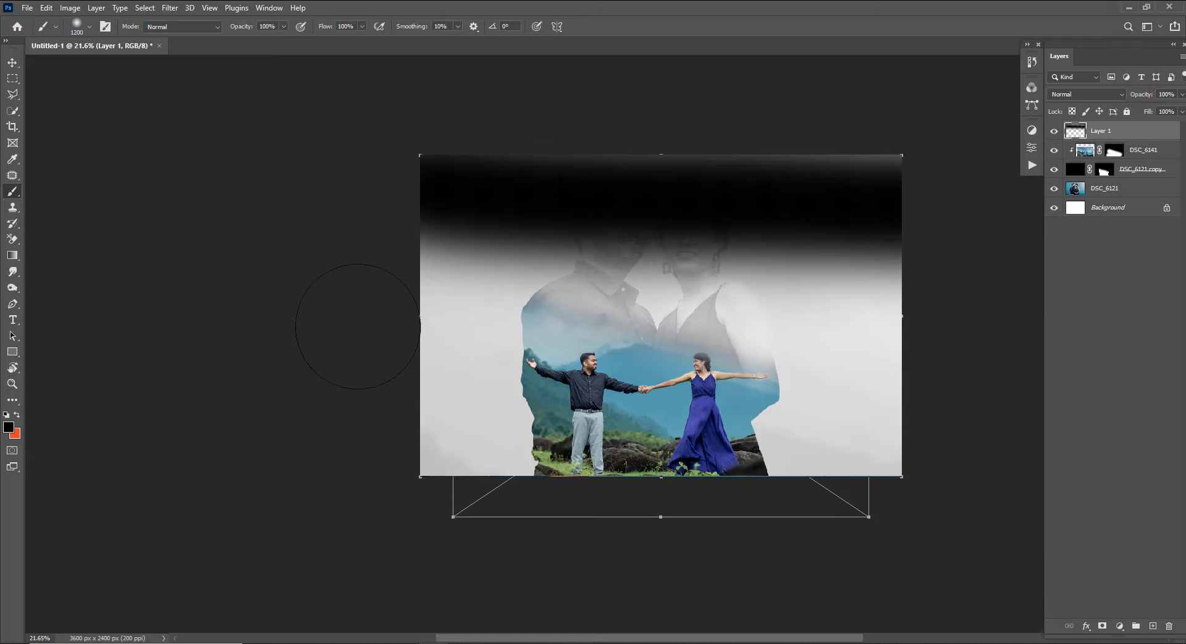
key("ctrl+z")
Paint broad orange-red strokes across the upper half of the canvas on Layer 1 with a soft 1200 px brush.
key("x")
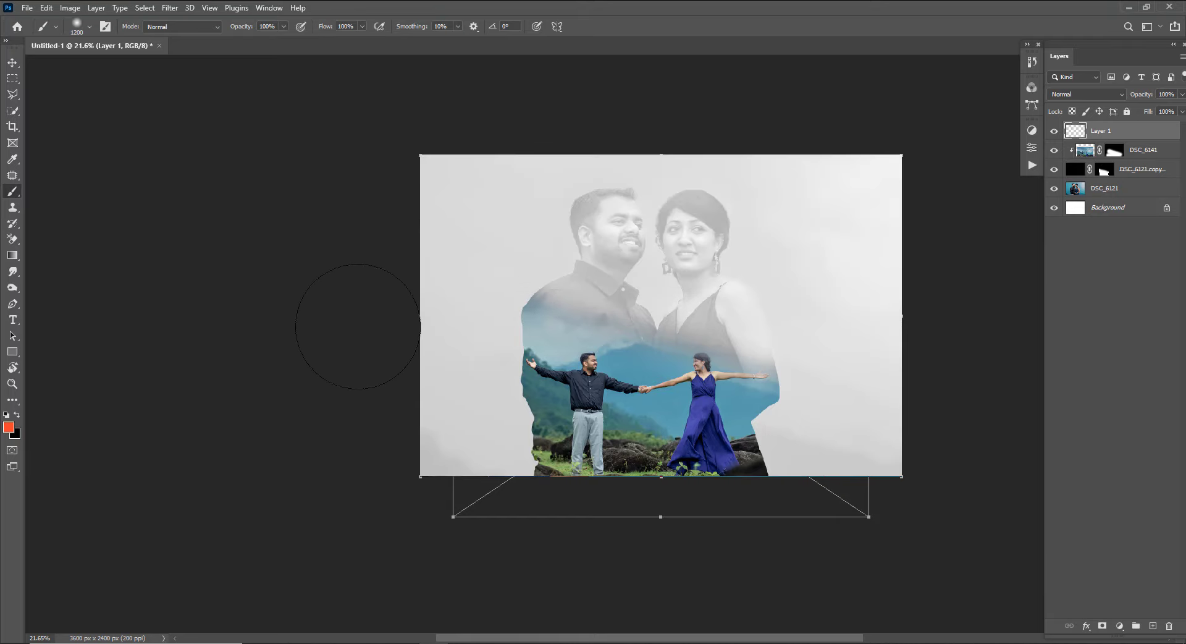
left_click(436, 182)
left_click(937, 239, "shift")
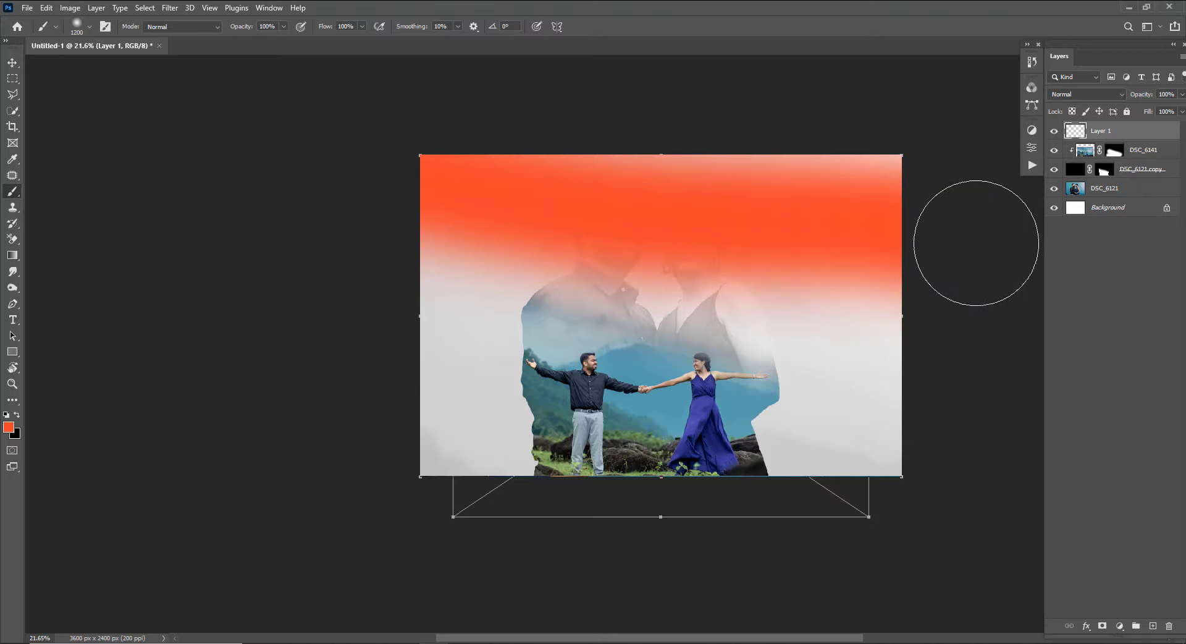
left_click(375, 326, "shift")
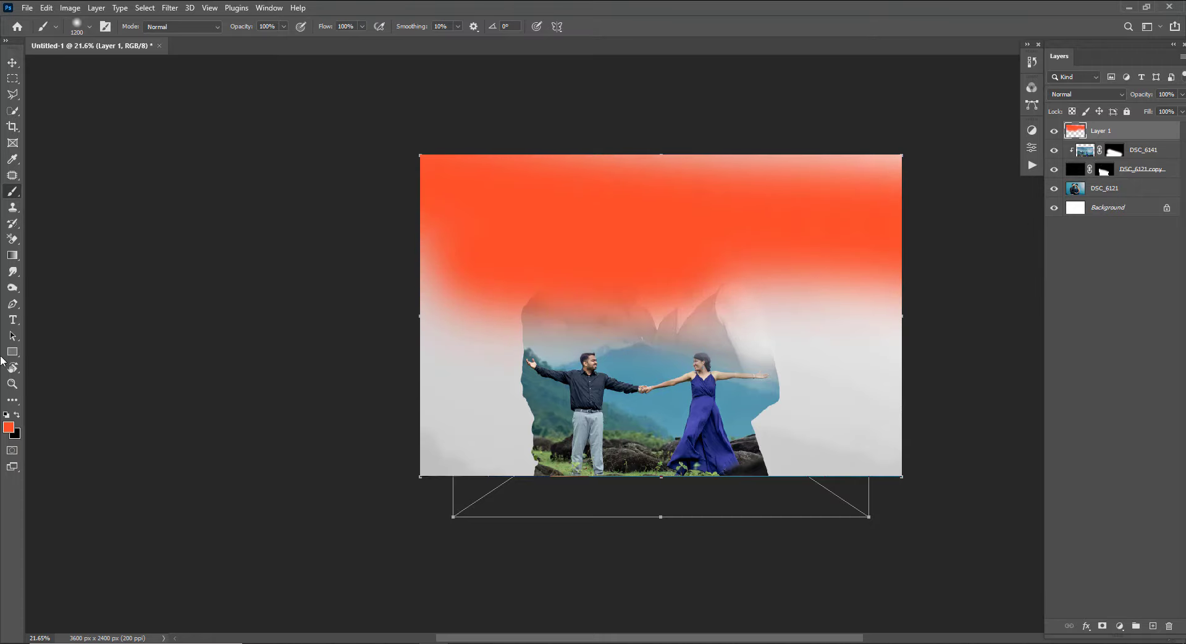
Set Layer 1's blend mode to Soft Light and its opacity to 64%.
left_click(1090, 93)
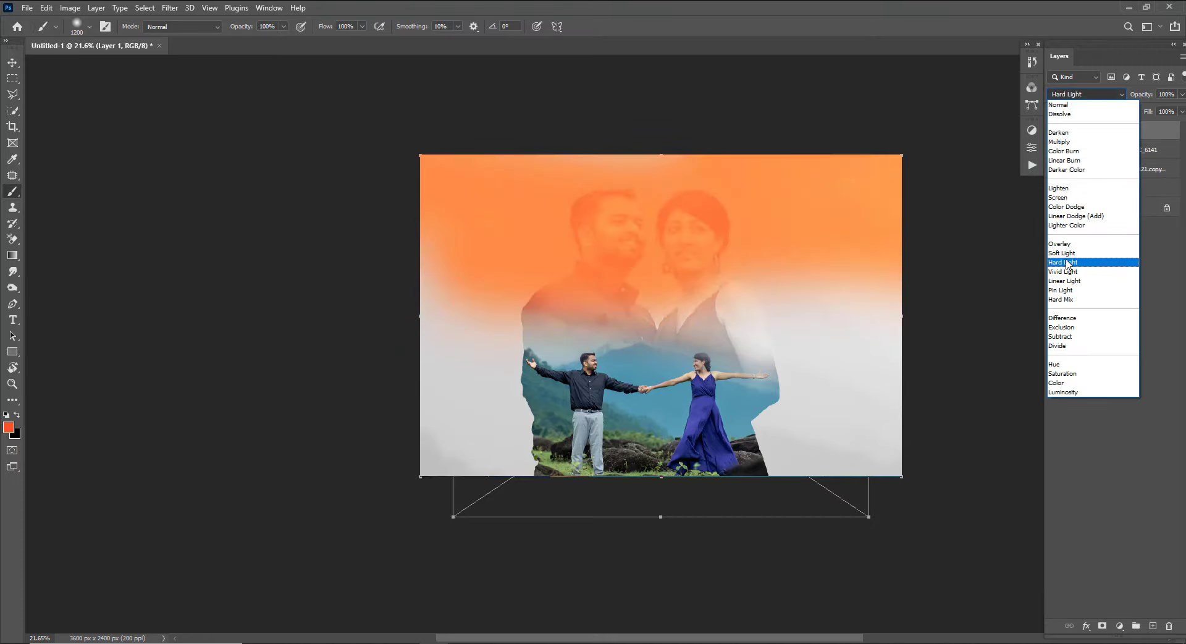
left_click(1100, 256)
left_click(1182, 96)
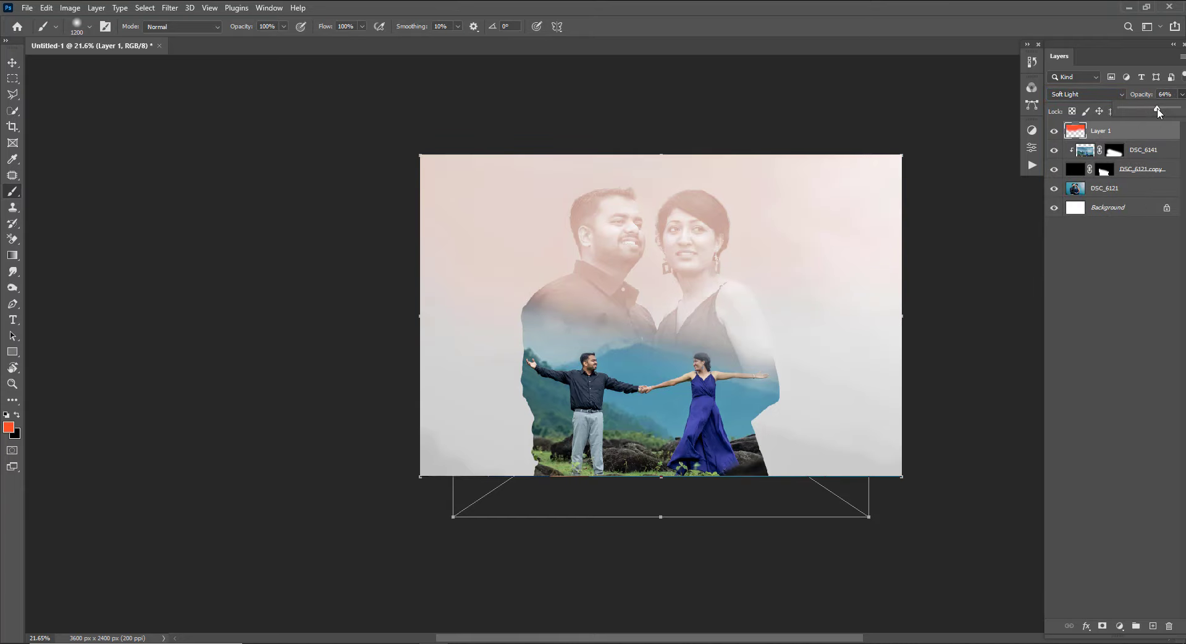
left_click(1086, 323)
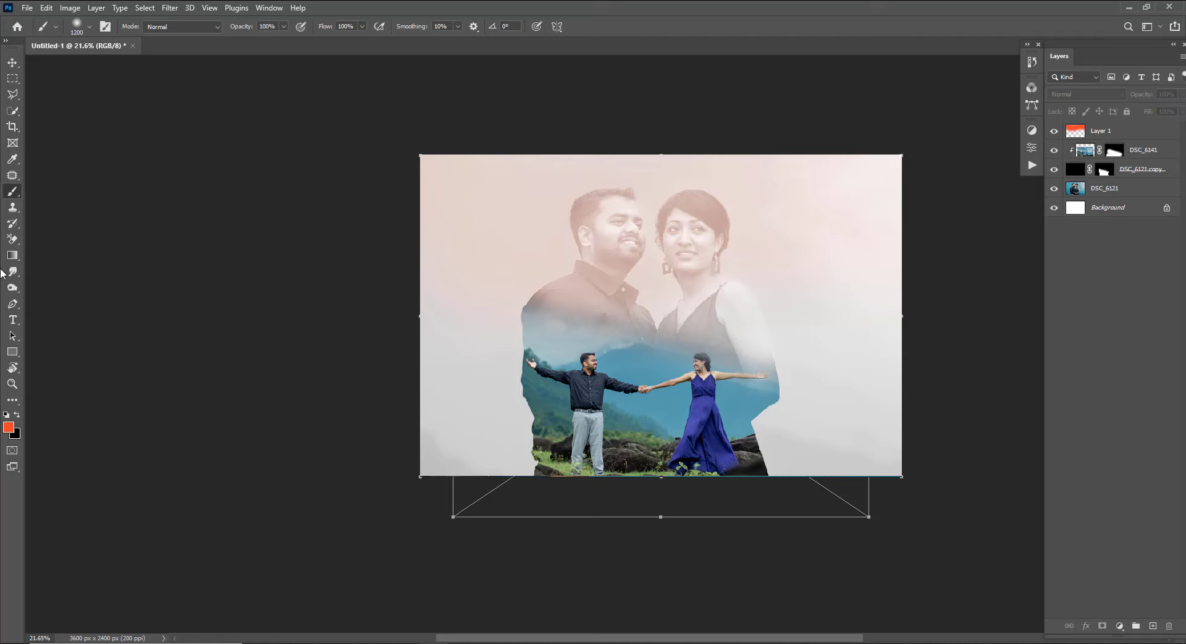
left_click(13, 62)
left_click(634, 218)
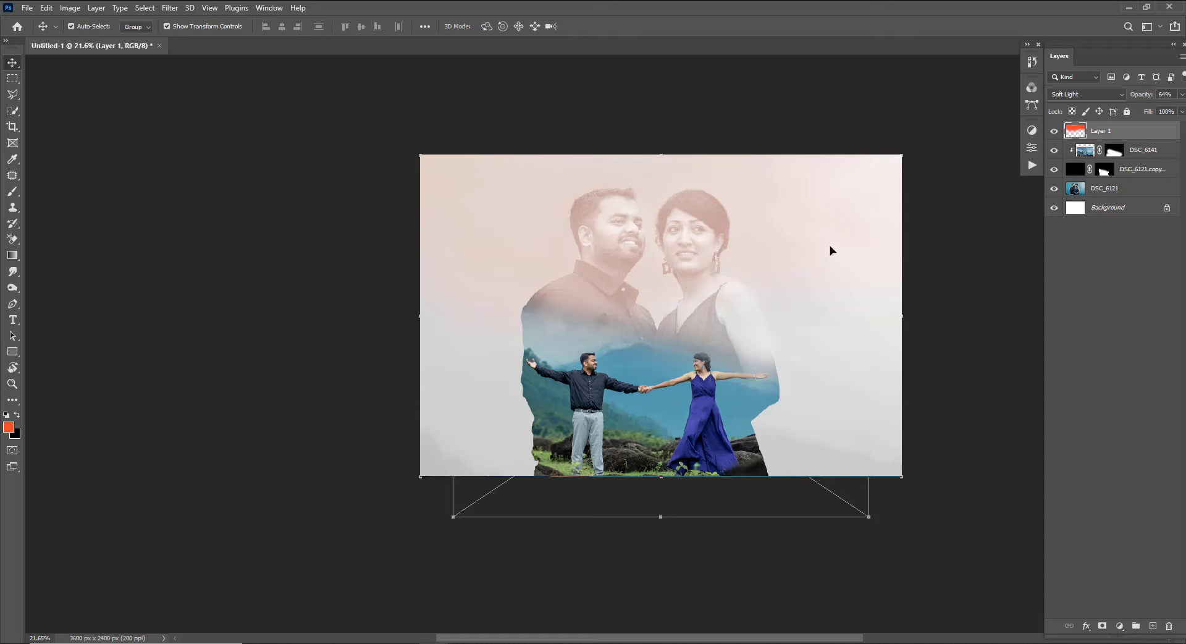
key("ctrl+plus")
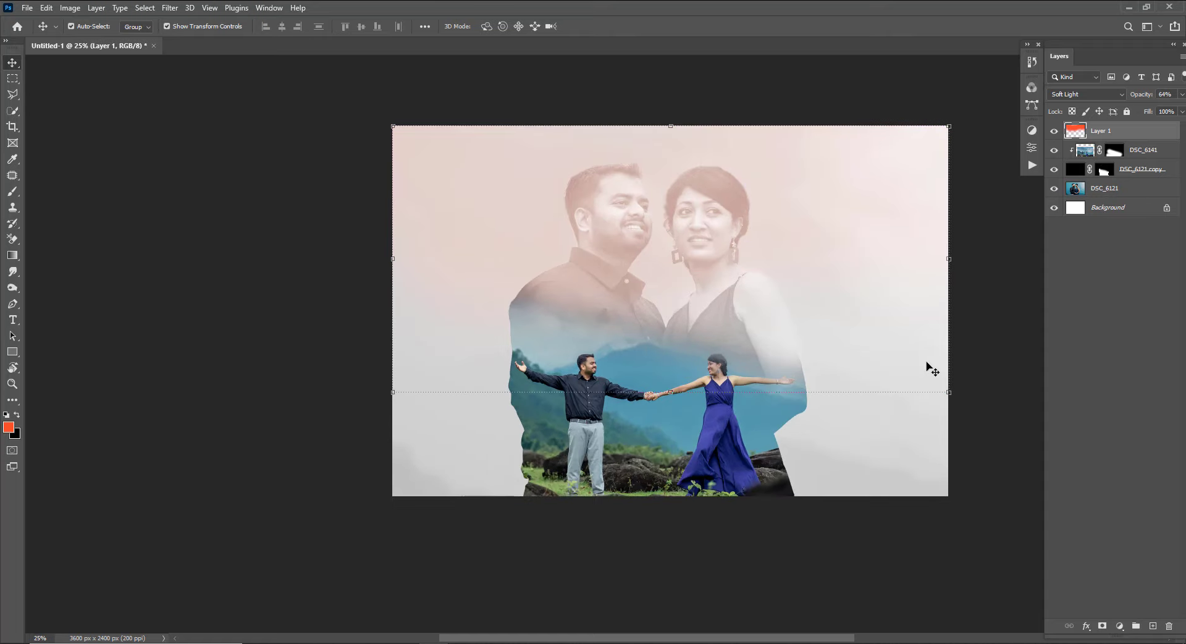
left_click(991, 425)
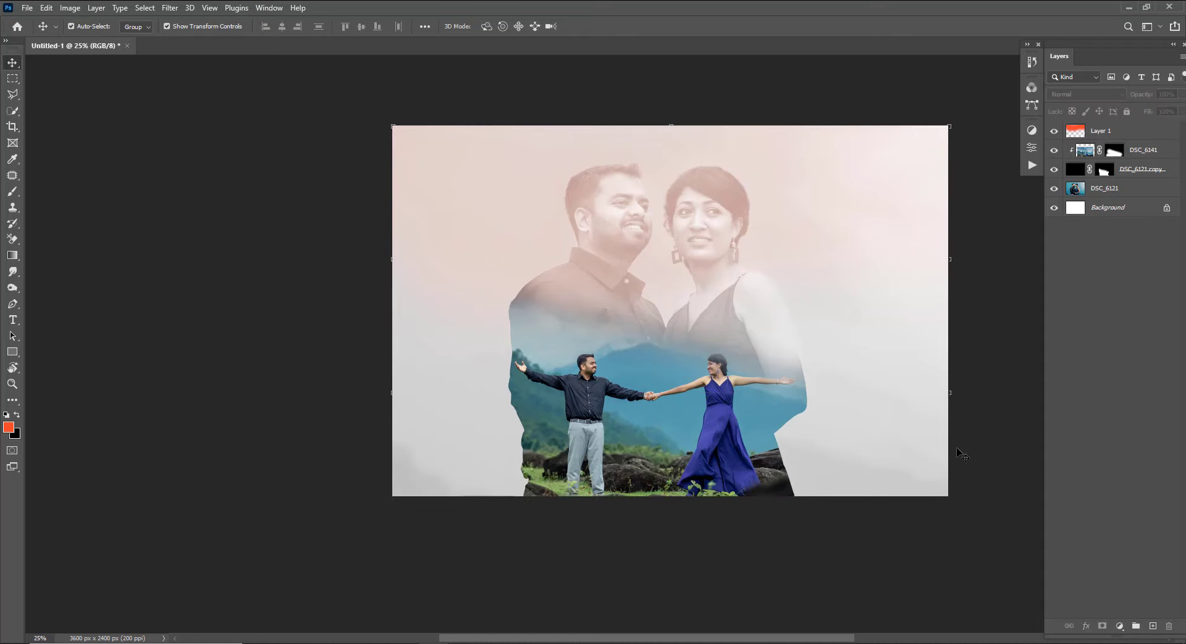